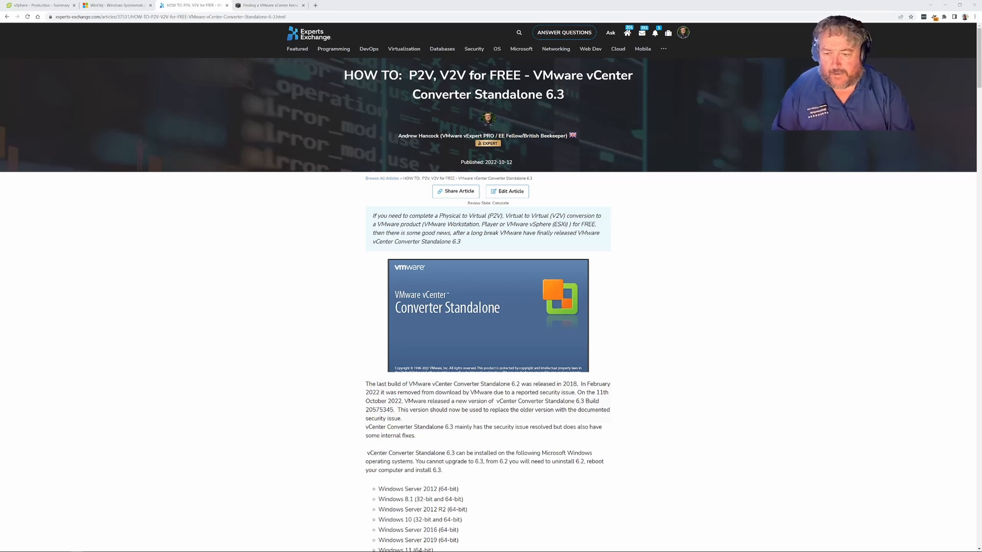
Step: Launch VMware vCenter Converter Standalone from the Start menu's V app entries
mouse_move(89, 549)
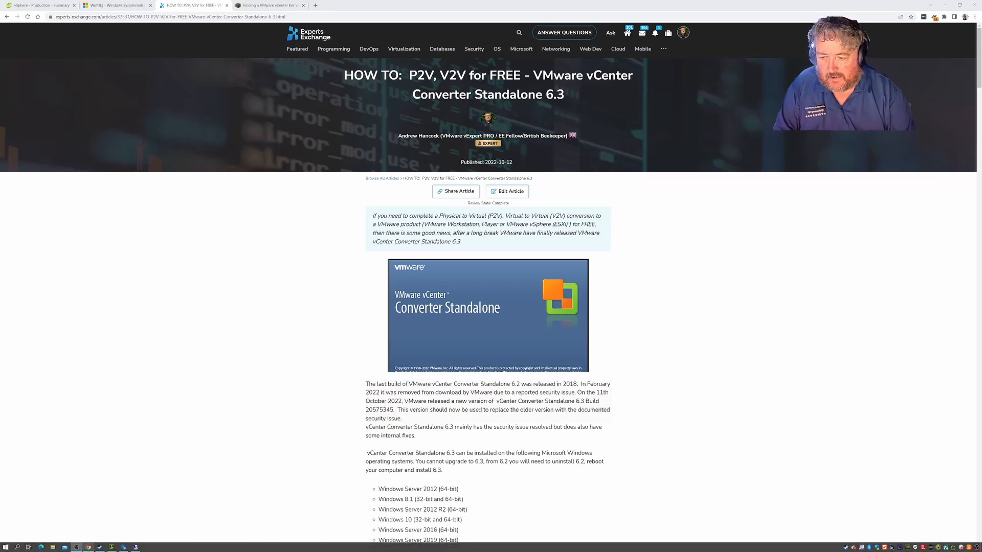
click(8, 548)
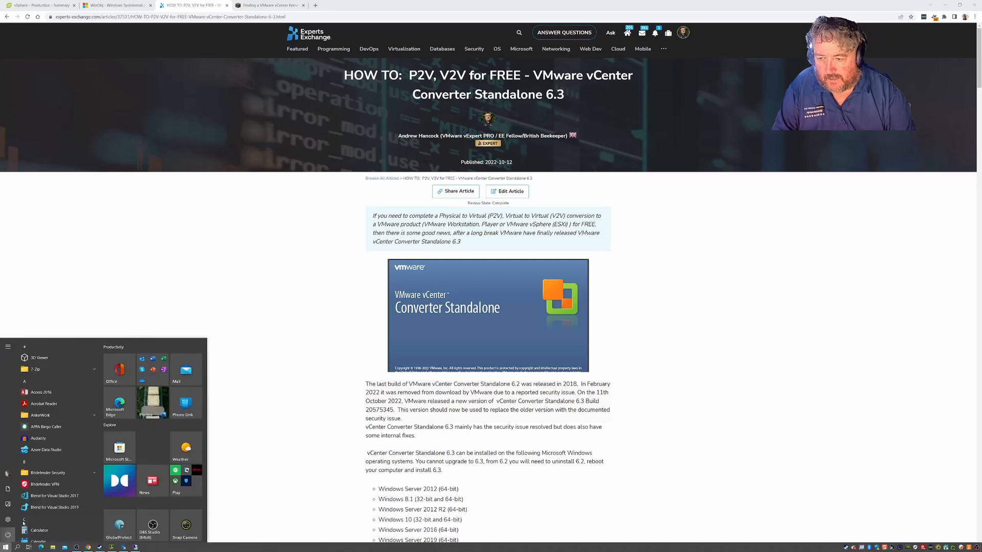
scroll(51, 460, down, 5)
scroll(31, 508, down, 10)
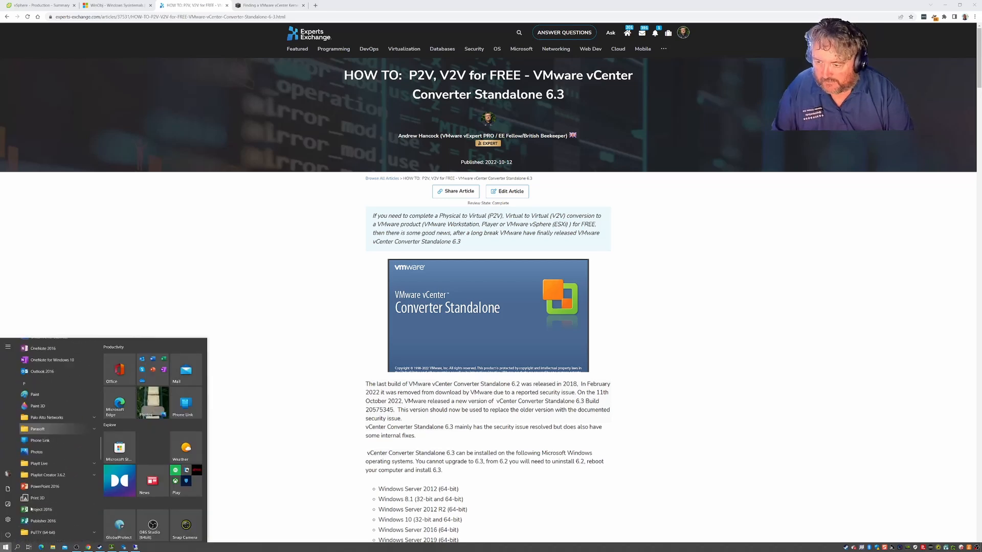
scroll(31, 510, down, 5)
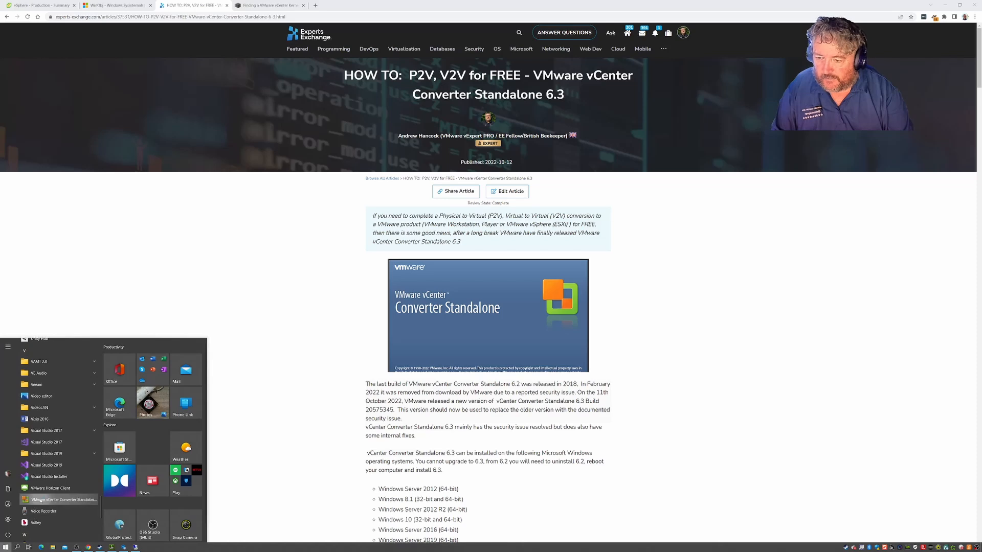
click(36, 499)
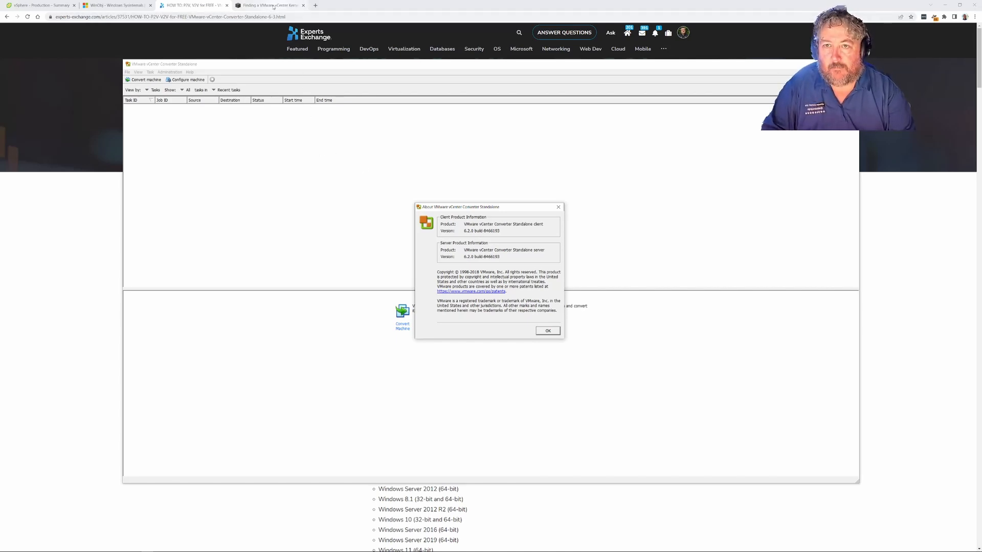
Step: Switch to the Signal Labs blog post on the vCenter Converter kernel 0-day
click(273, 6)
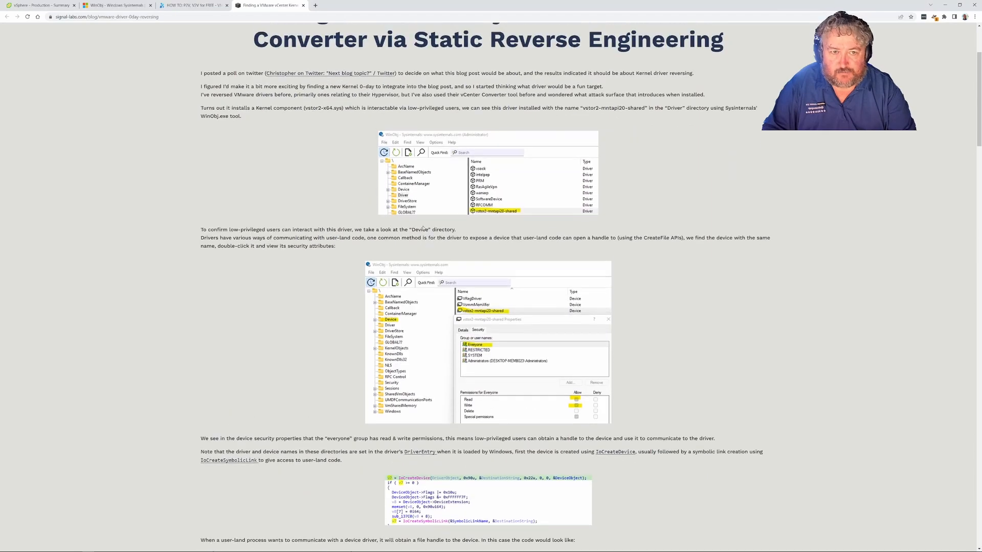
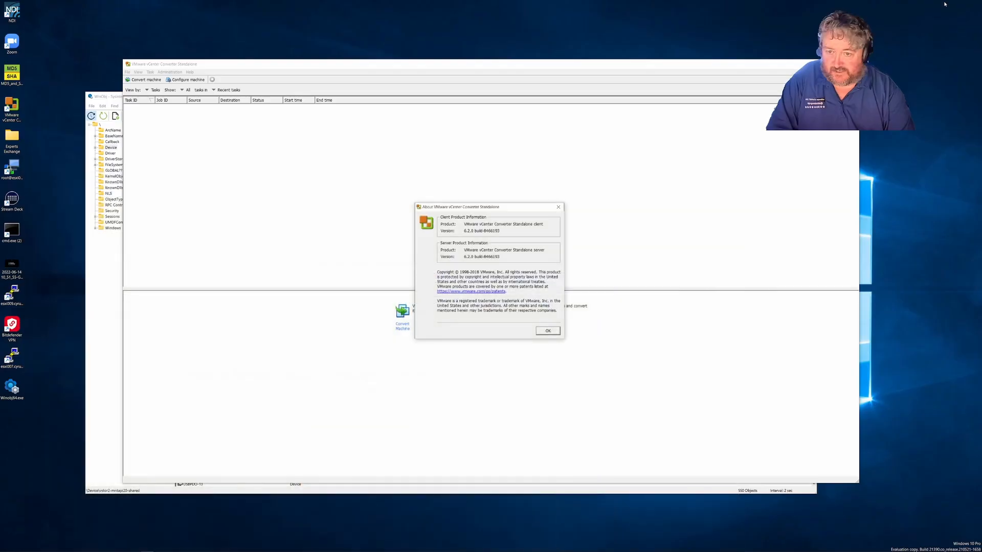
Step: Bring WinObj forward to show the vstor2-mntapi20-shared device's Security tab with Everyone's permissions
click(104, 278)
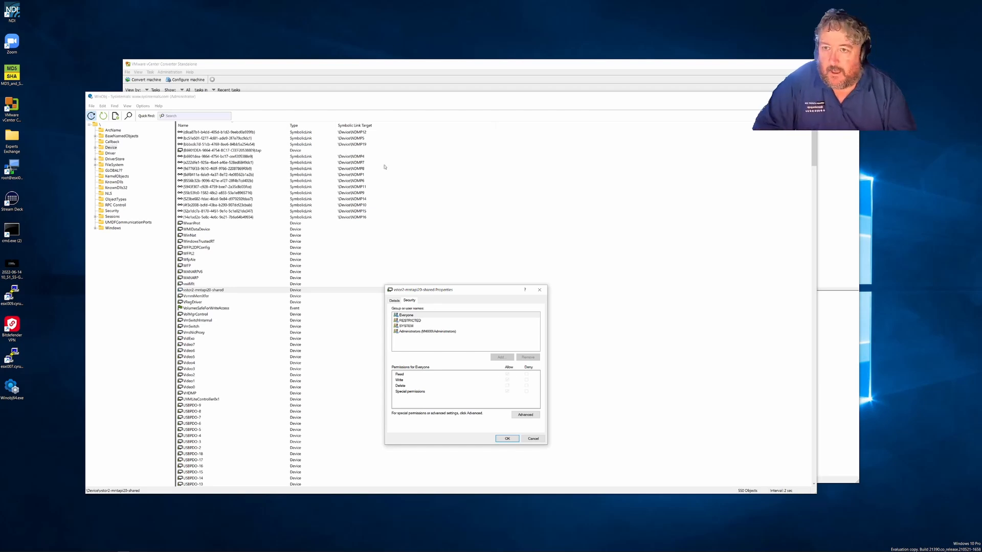
Step: Bring the Converter window back in front, with its About dialog showing version 6.2.0
click(189, 75)
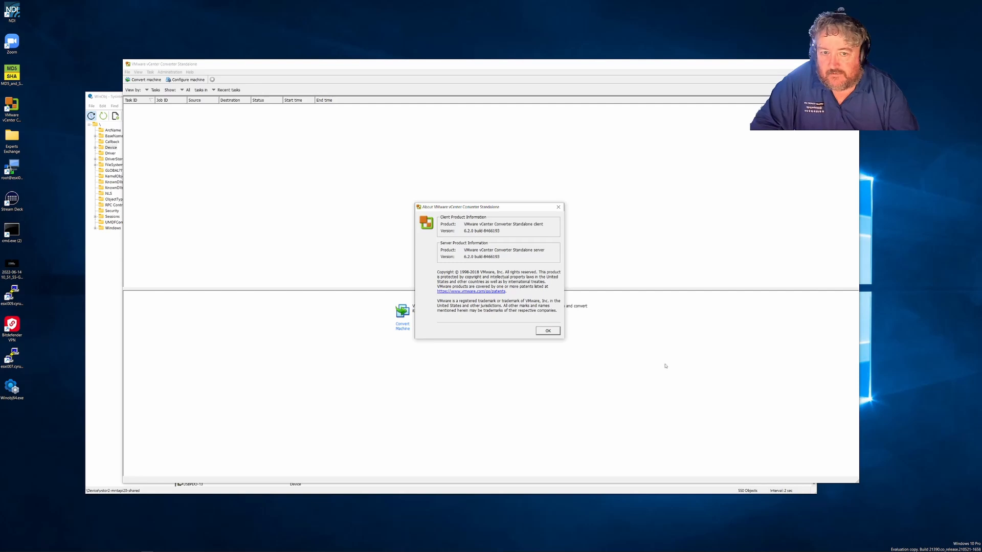
Step: Close the About dialog, reopen it from Help to recheck version 6.2.0, then close it
click(545, 330)
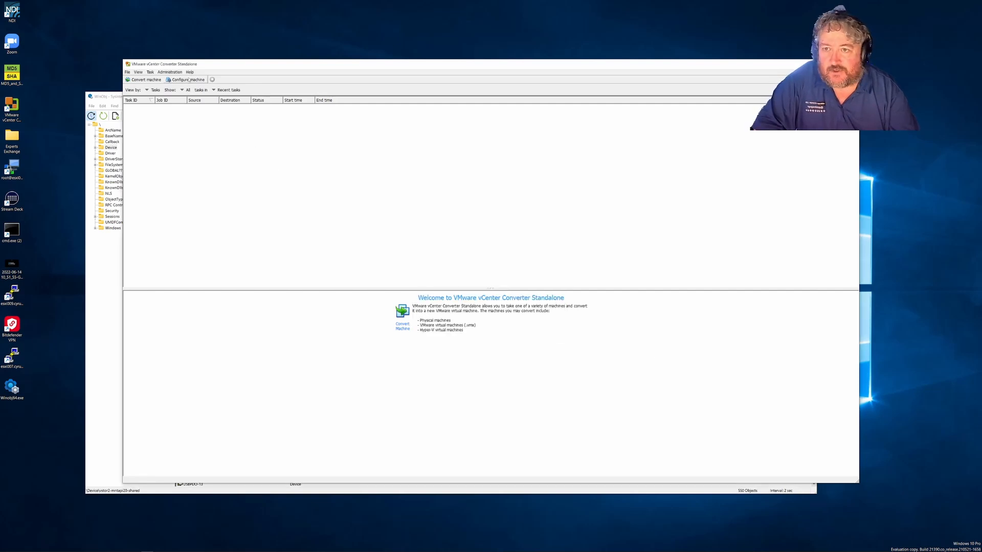
click(189, 73)
click(228, 89)
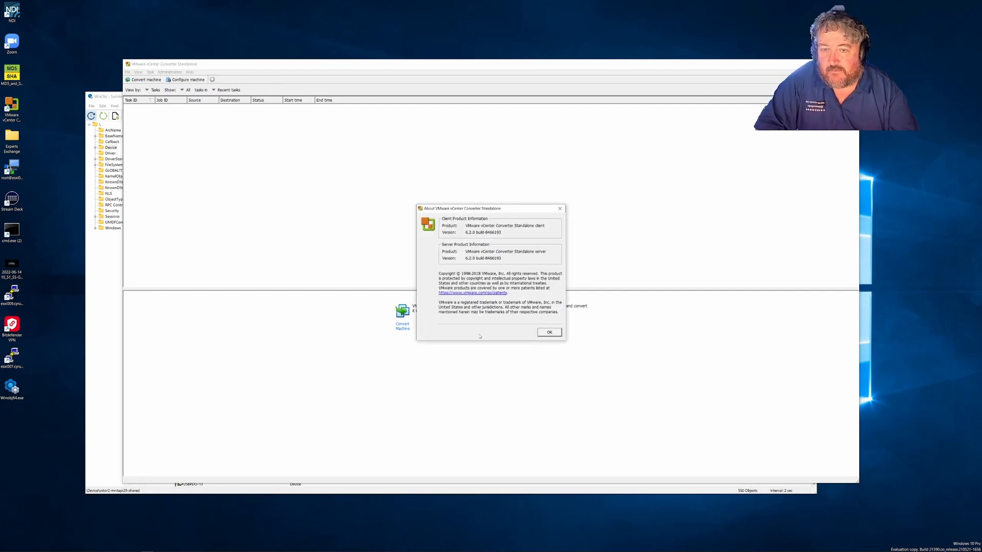
click(549, 333)
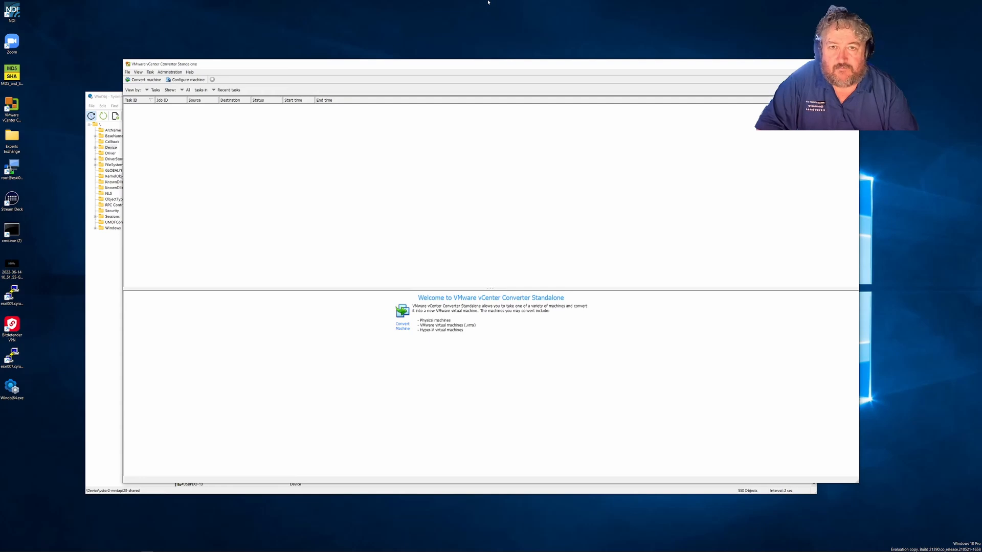
mouse_move(177, 545)
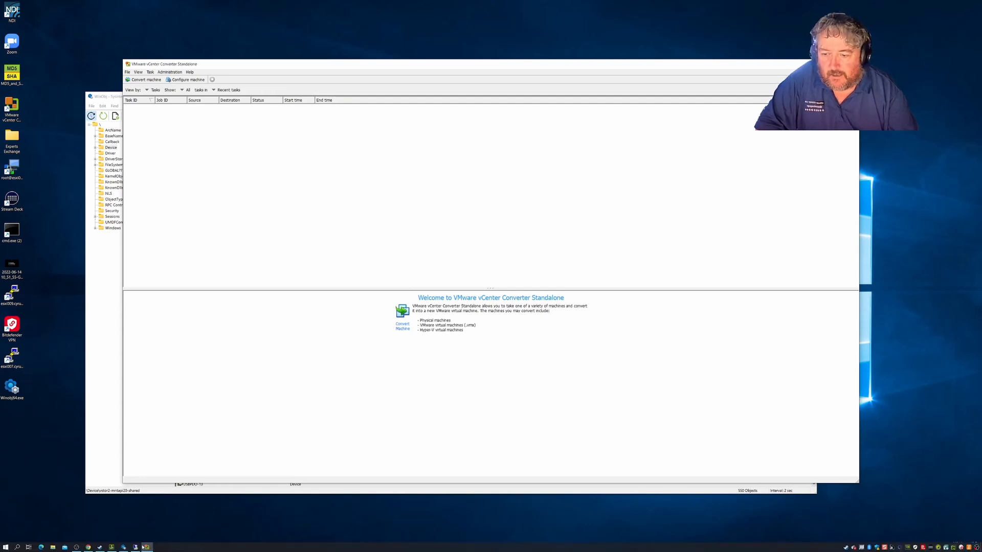
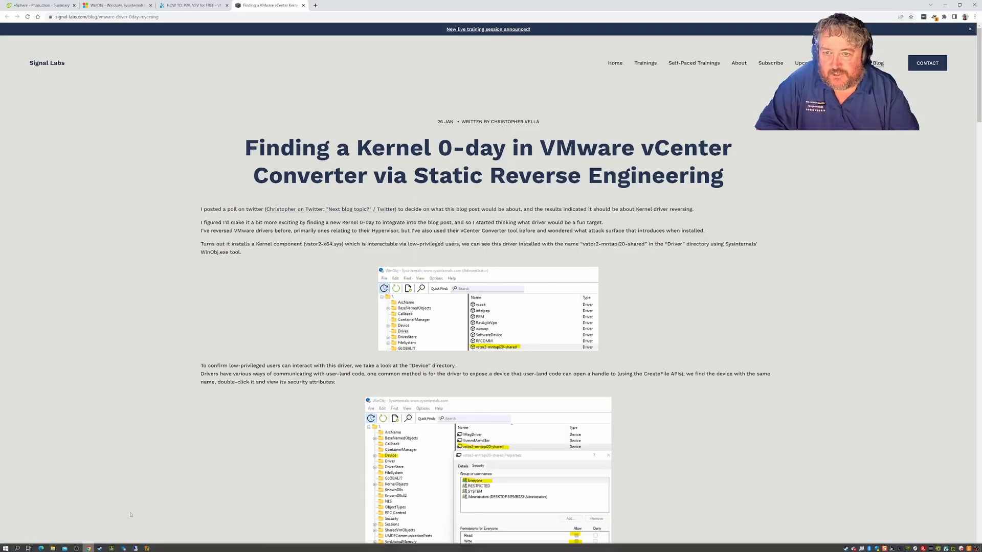
Step: Open the 'HOW TO: P2V, V2V for FREE' article and scroll through its supported Windows and guest OS lists
click(191, 5)
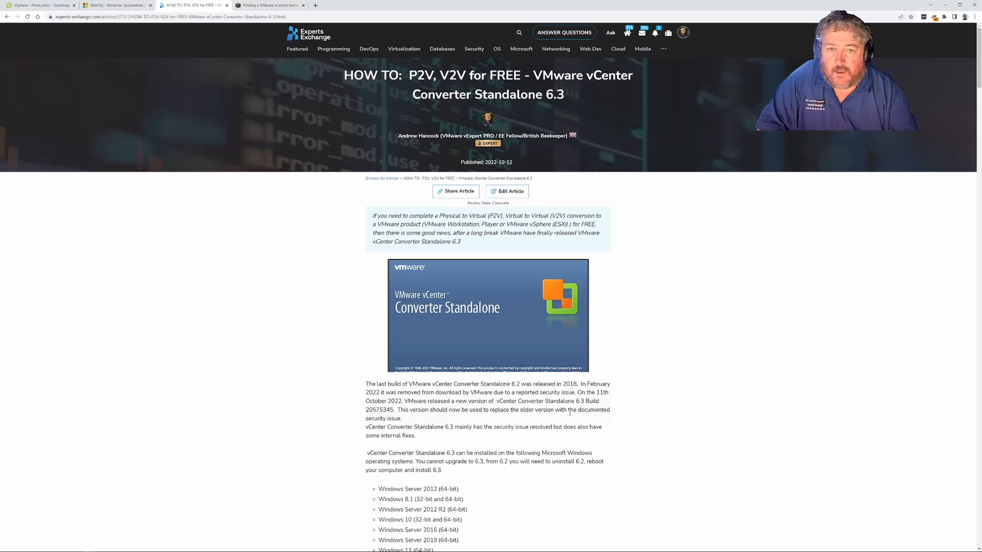
scroll(438, 260, down, 15)
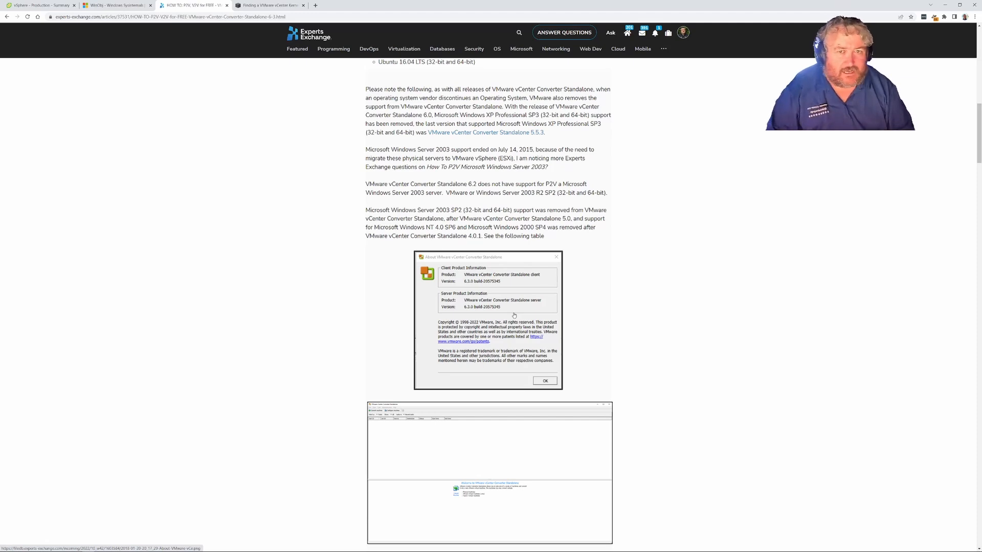
scroll(514, 315, up, 4)
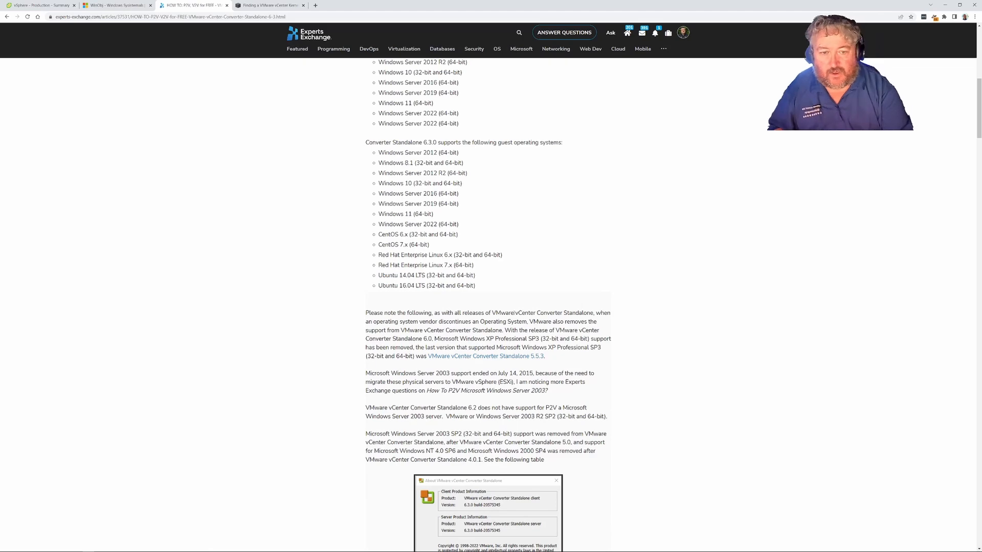
scroll(514, 313, up, 2)
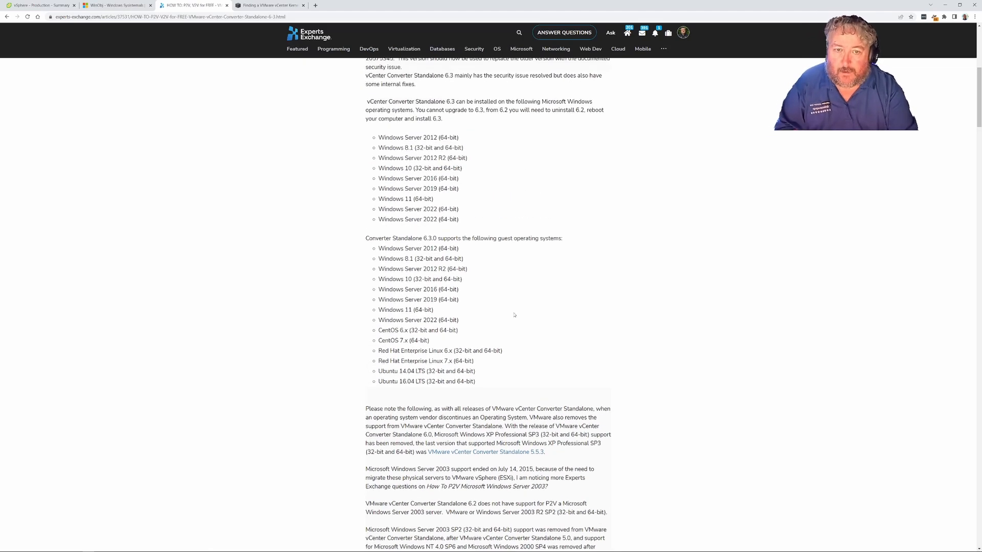
scroll(514, 315, up, 1)
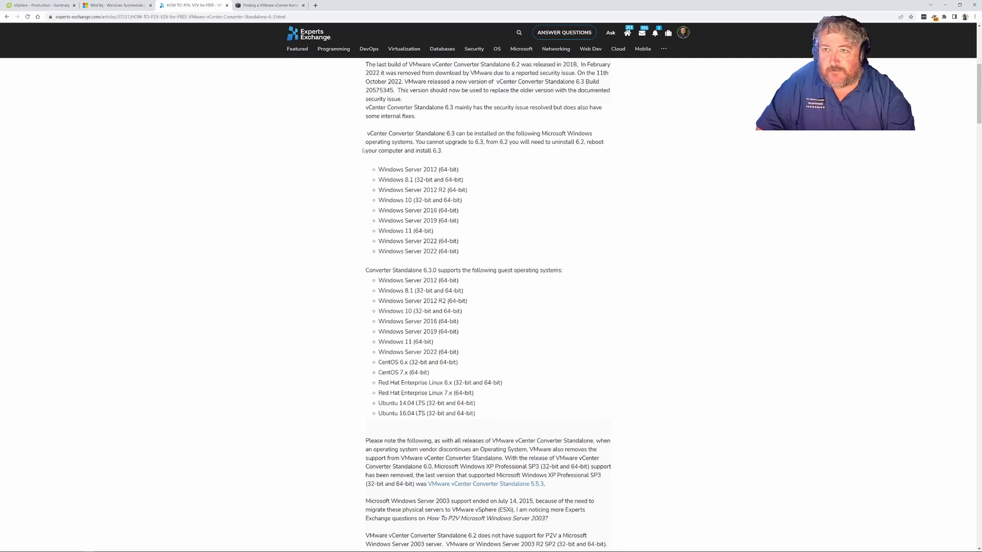
Step: Glance at the Signal Labs and WinObj tabs, then bring up the remote Windows XP desktop
click(267, 5)
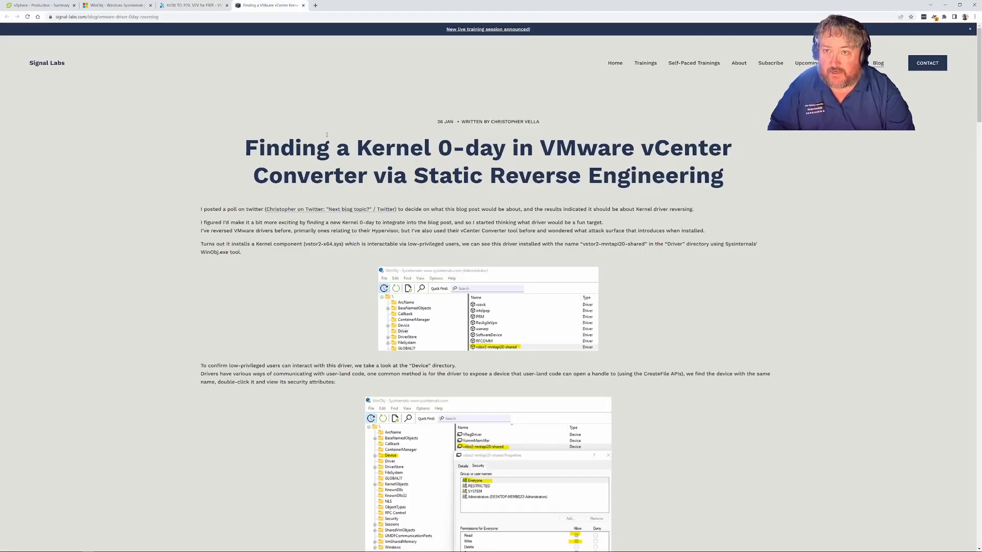
click(116, 5)
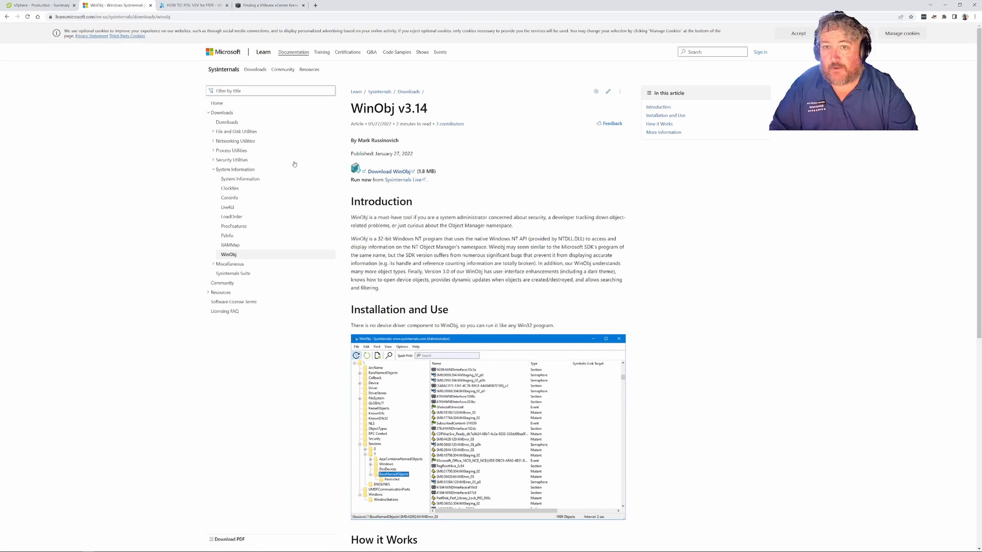
mouse_move(223, 551)
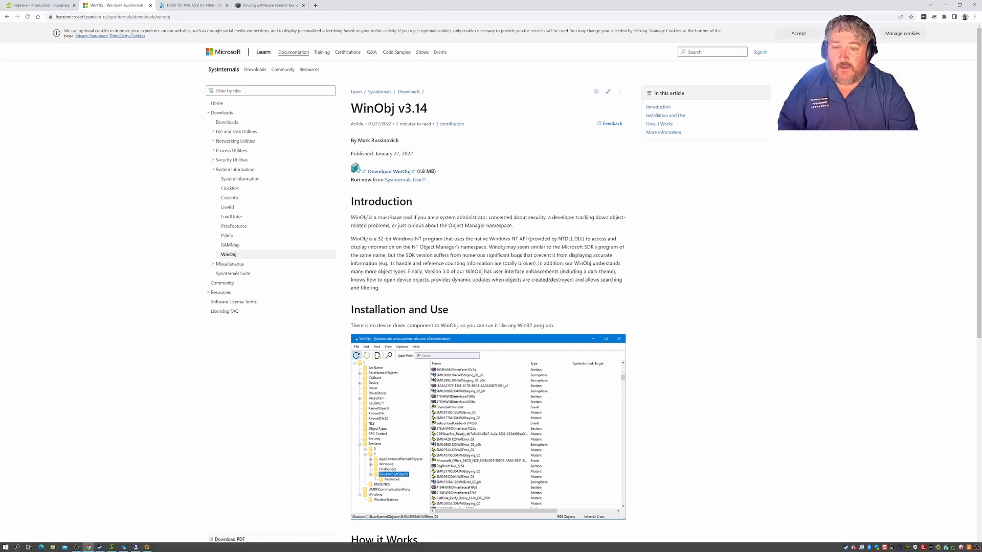
click(136, 547)
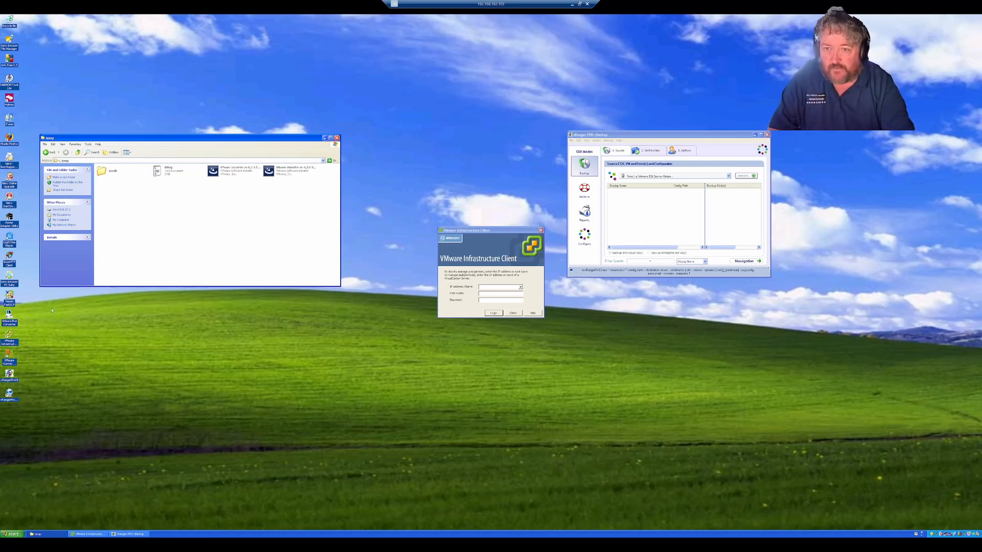
Step: Launch VMware vCenter Converter Standalone Client from the XP Start menu and open its Help menu
click(14, 535)
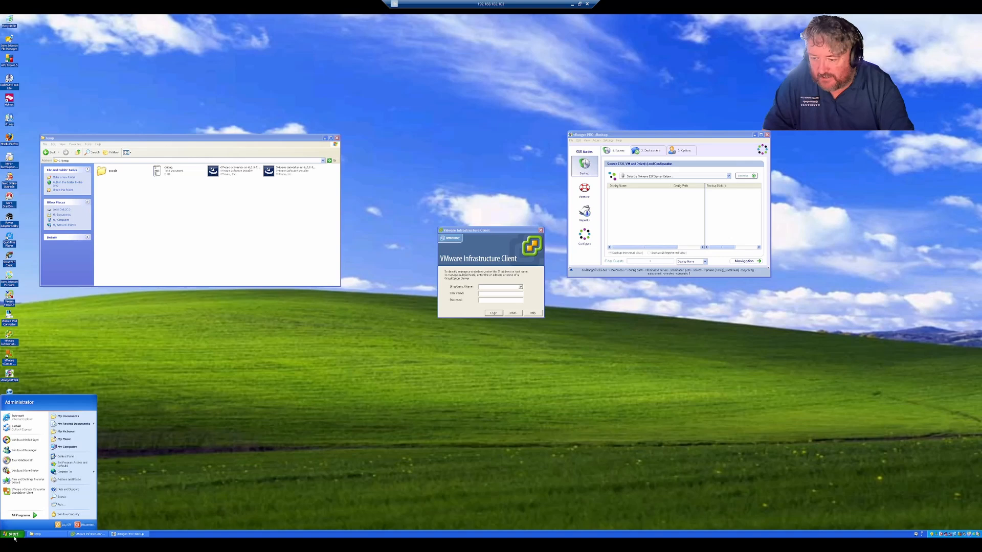
click(24, 493)
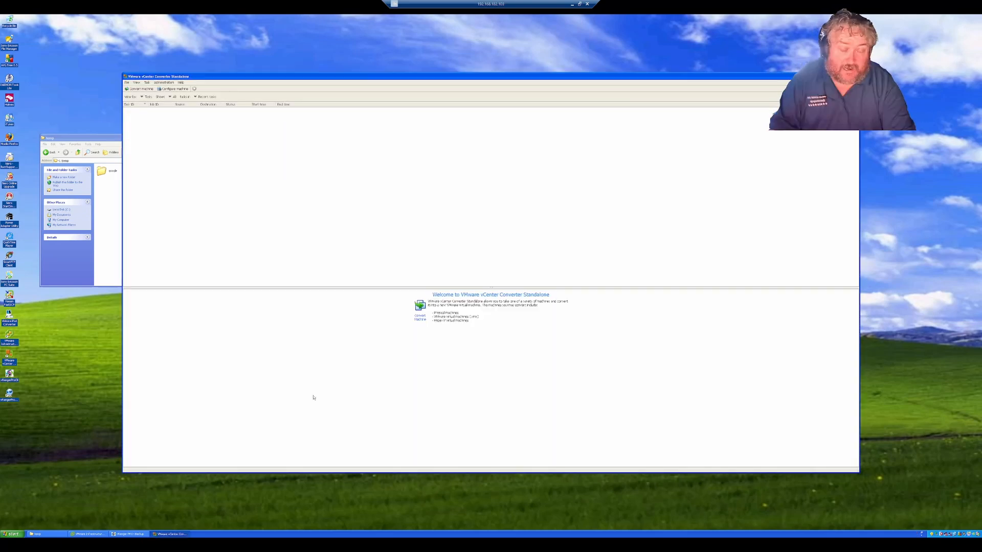
click(180, 83)
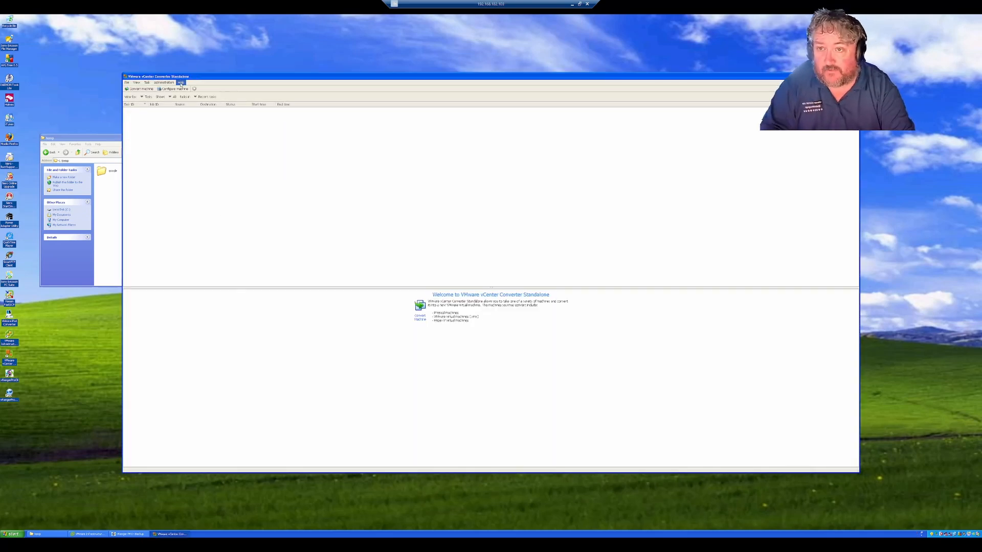
Step: View the Converter's About dialog to check its version, then close it
click(188, 95)
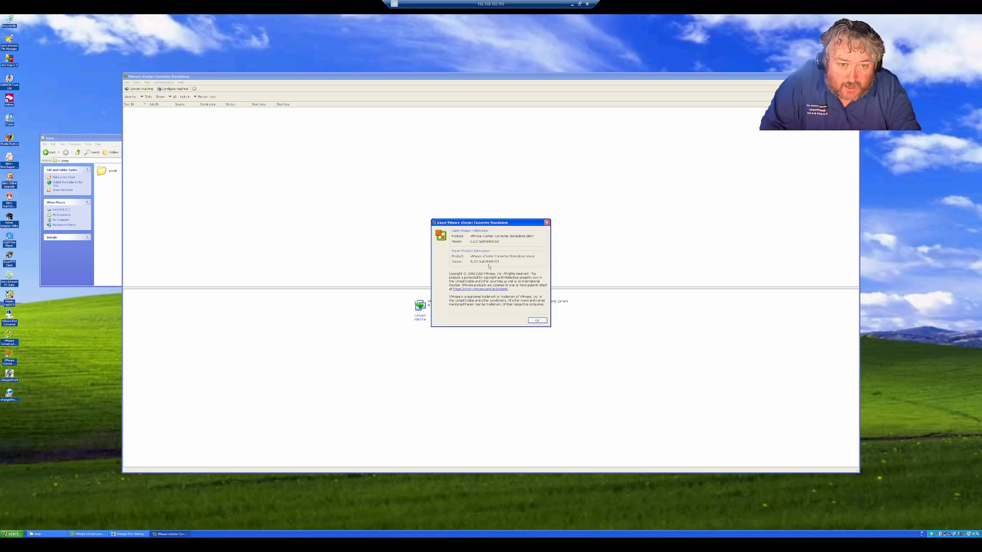
click(536, 320)
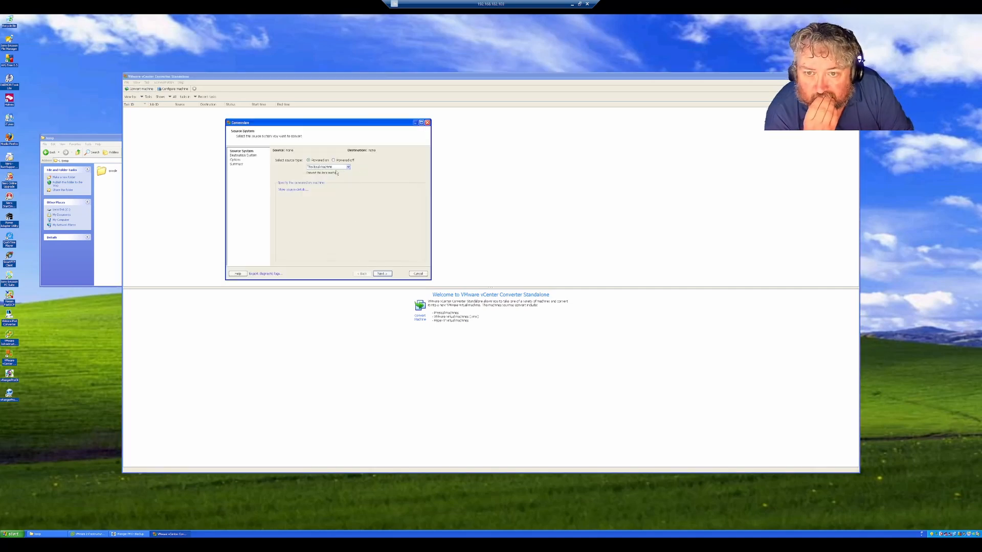
Step: Keep the powered-on local machine as source and advance to Destination System
click(390, 276)
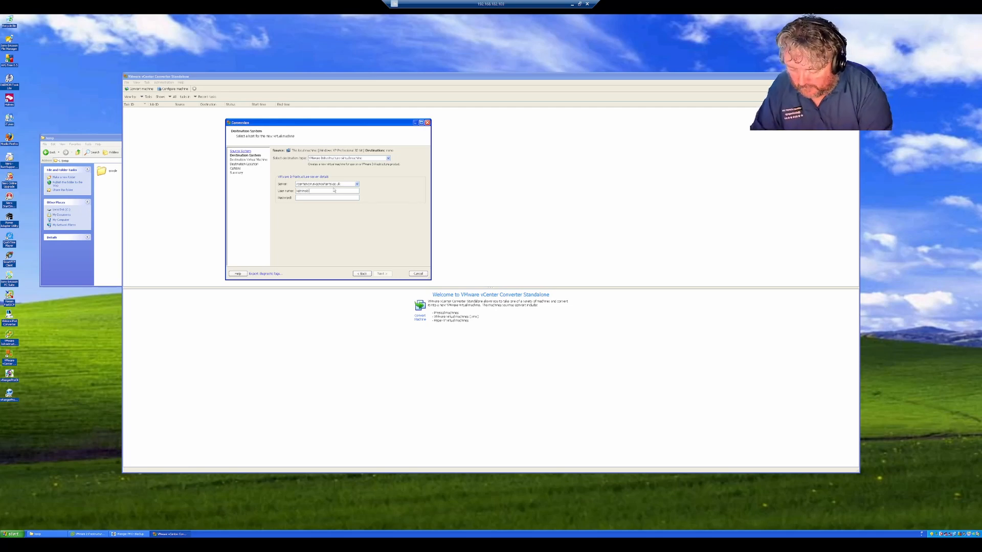
Step: Re-enter the vCenter user name and password on the Destination System page
key(BackSpace)
key(BackSpace)
key(BackSpace)
key(BackSpace)
key(BackSpace)
key(BackSpace)
key(BackSpace)
key(BackSpace)
key(BackSpace)
key(BackSpace)
key(BackSpace)
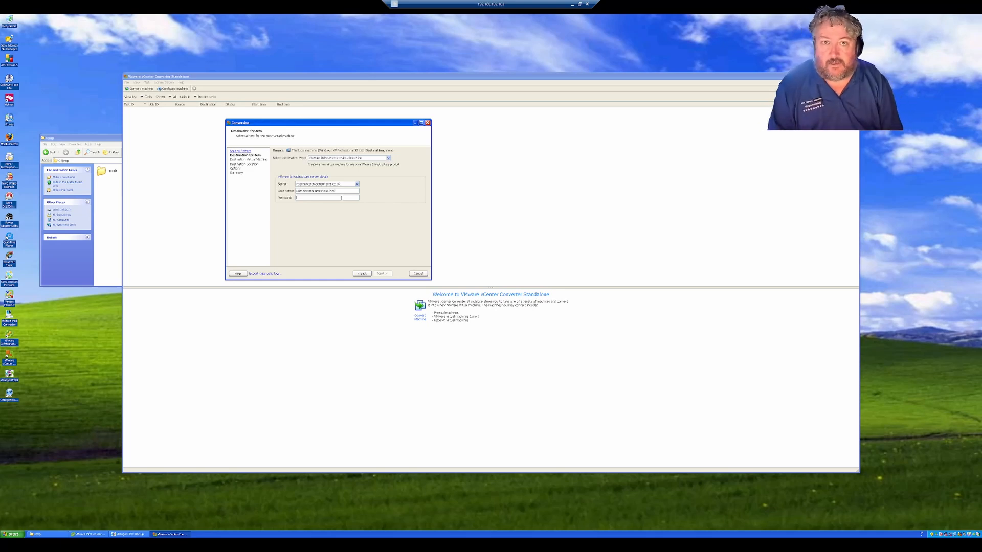
text(p)
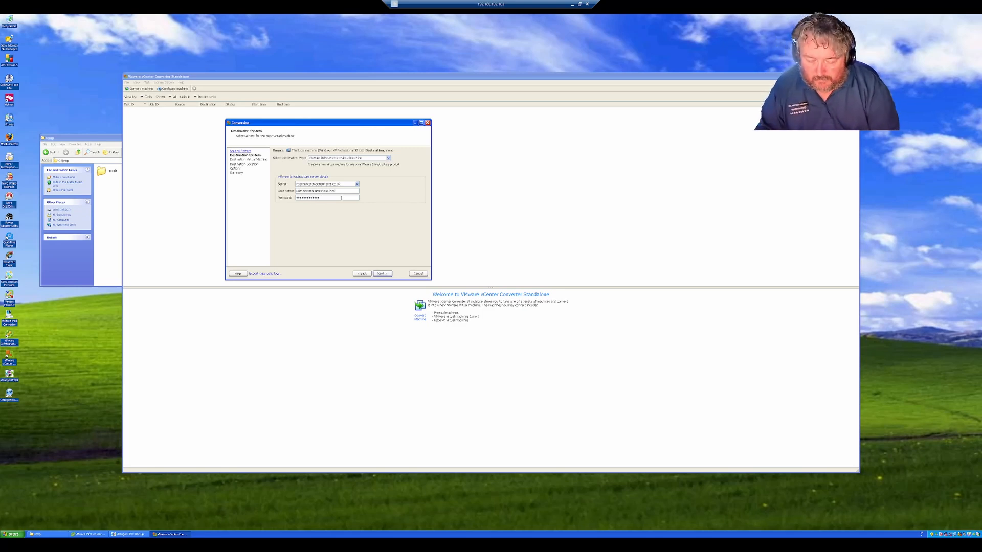
key(BackSpace)
key(BackSpace)
key(BackSpace)
key(BackSpace)
key(BackSpace)
key(BackSpace)
key(BackSpace)
key(BackSpace)
key(BackSpace)
key(BackSpace)
key(BackSpace)
key(BackSpace)
key(BackSpace)
text(p)
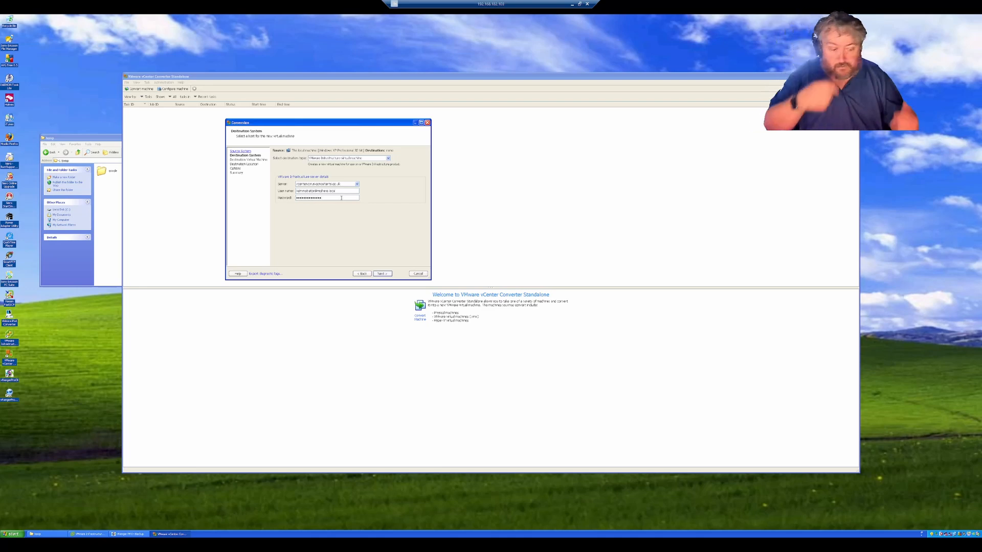
Step: Connect to vCenter, ignoring the certificate warning, and append '-x' to the VM name
click(382, 273)
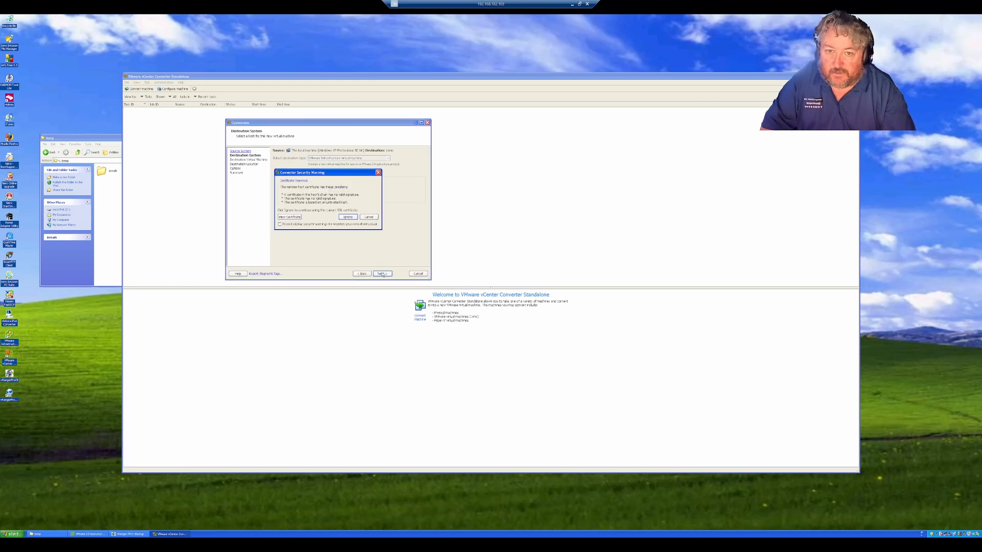
click(351, 217)
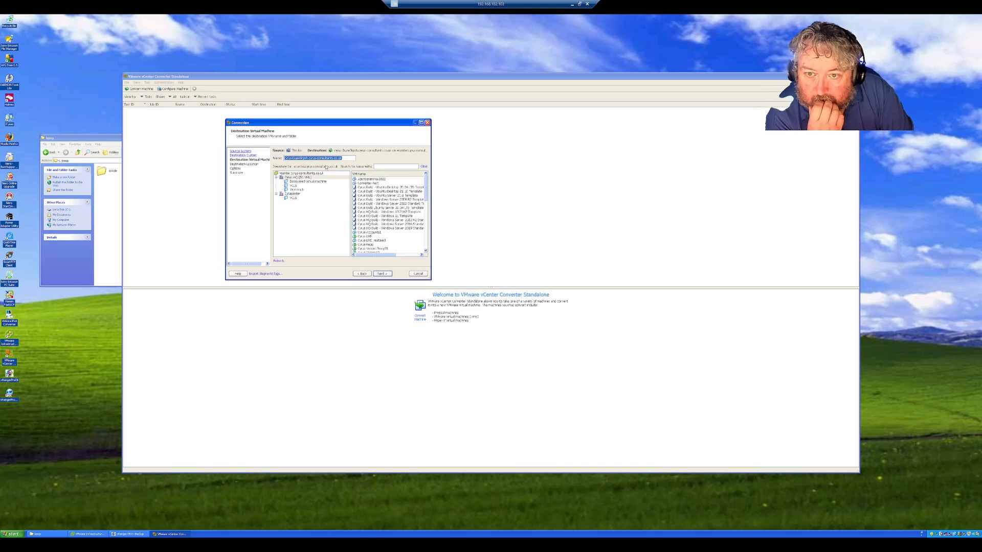
click(307, 159)
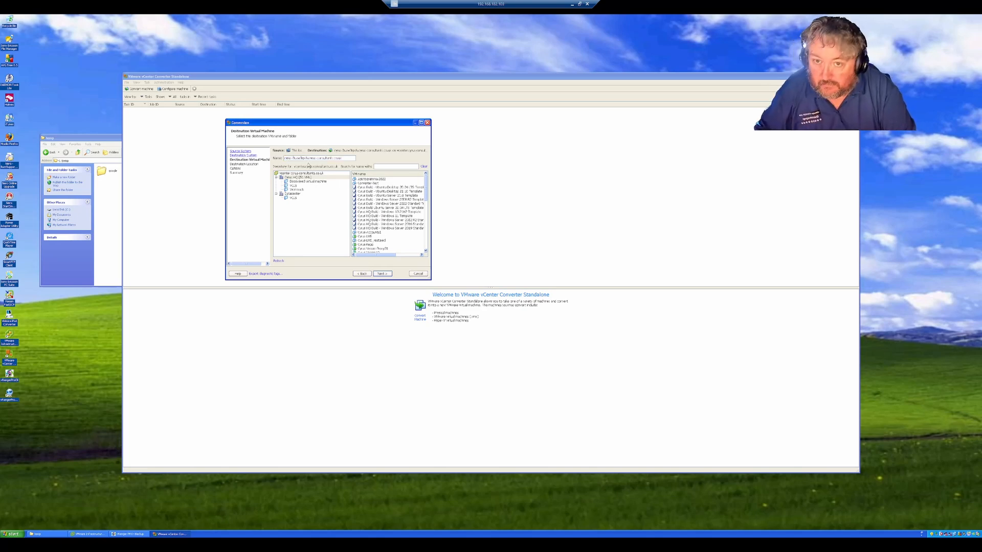
text(-x)
Step: Choose vsanDatastore as the destination datastore
click(388, 274)
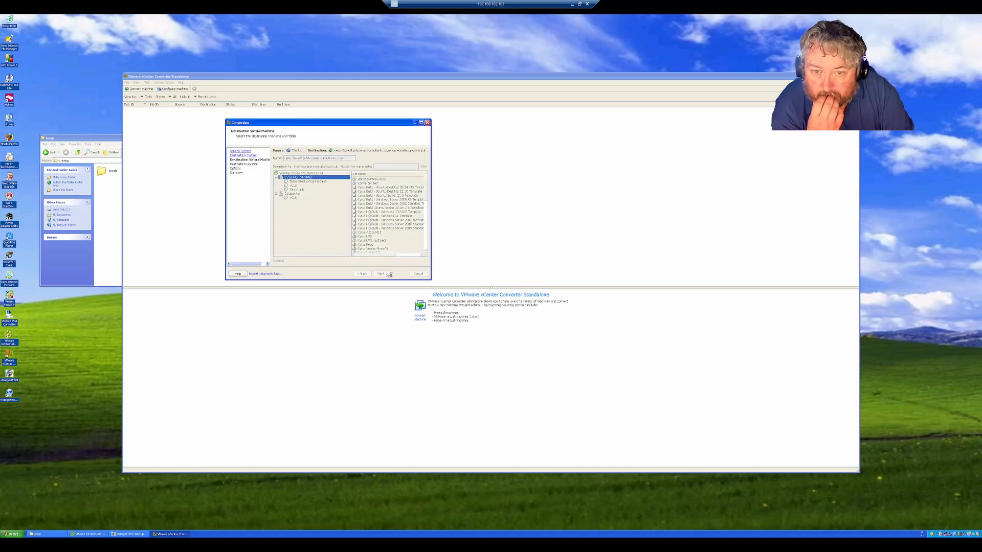
click(406, 171)
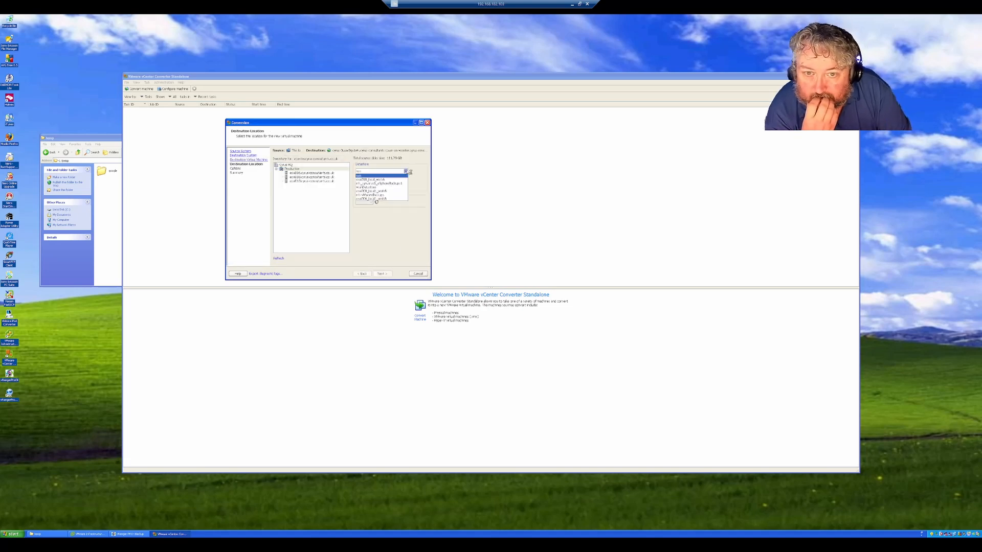
click(382, 187)
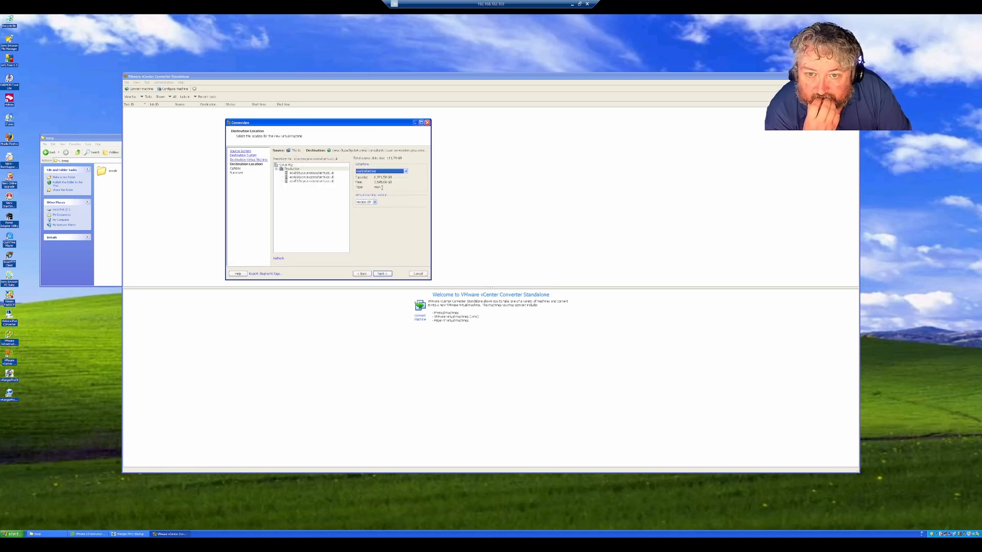
Step: Advance to the Summary page, then cancel the wizard and confirm Yes
click(390, 273)
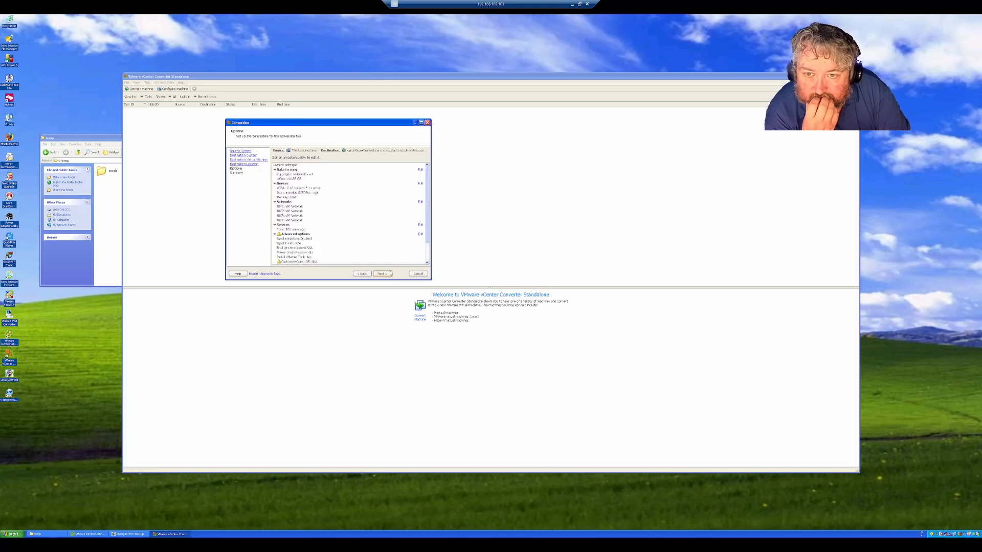
click(391, 274)
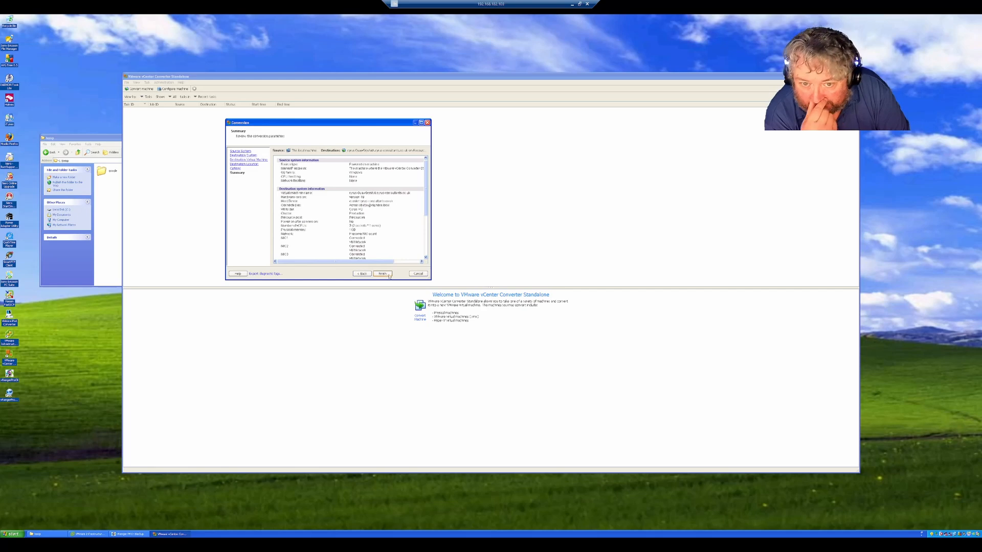
click(416, 274)
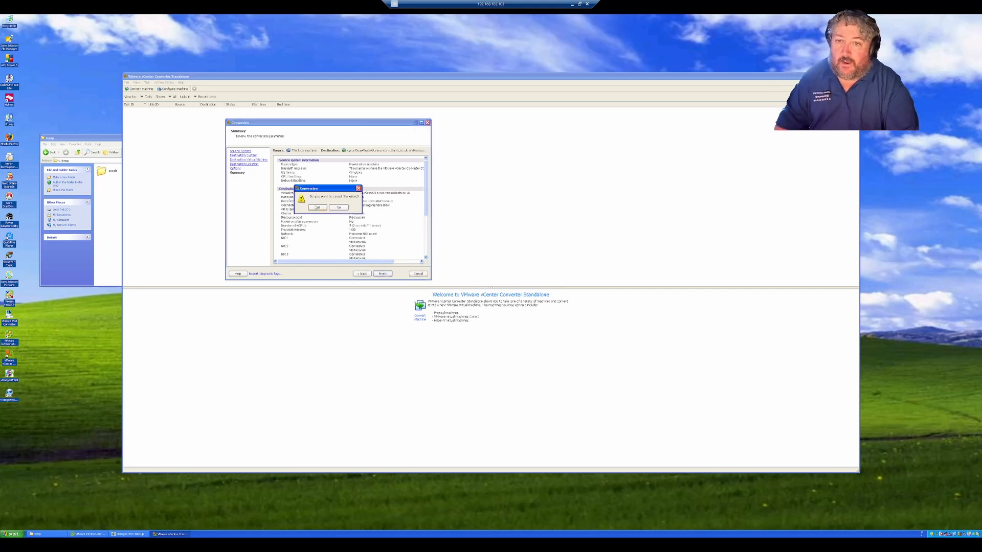
click(316, 208)
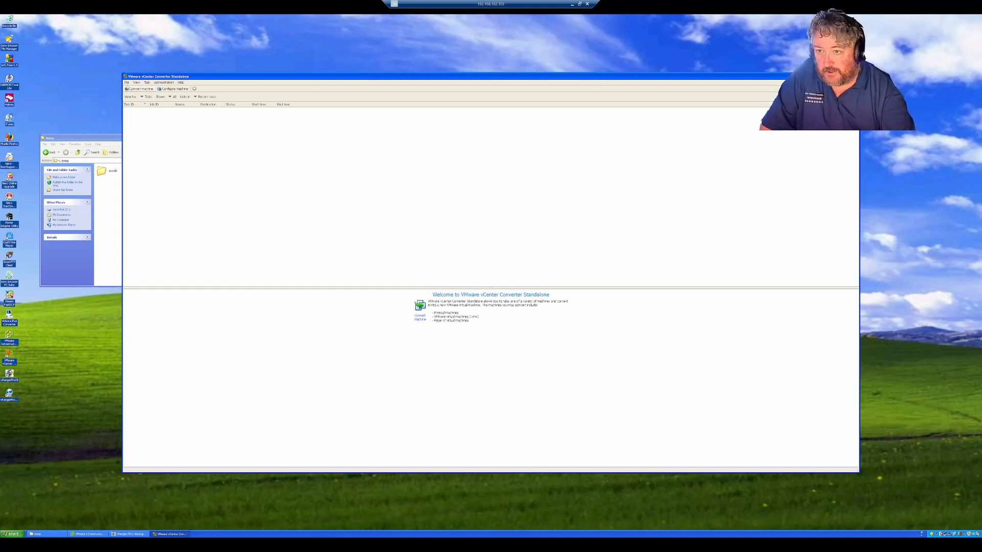
Step: Exit the Converter and launch the other Converter installer from the temp folder
click(126, 82)
click(136, 95)
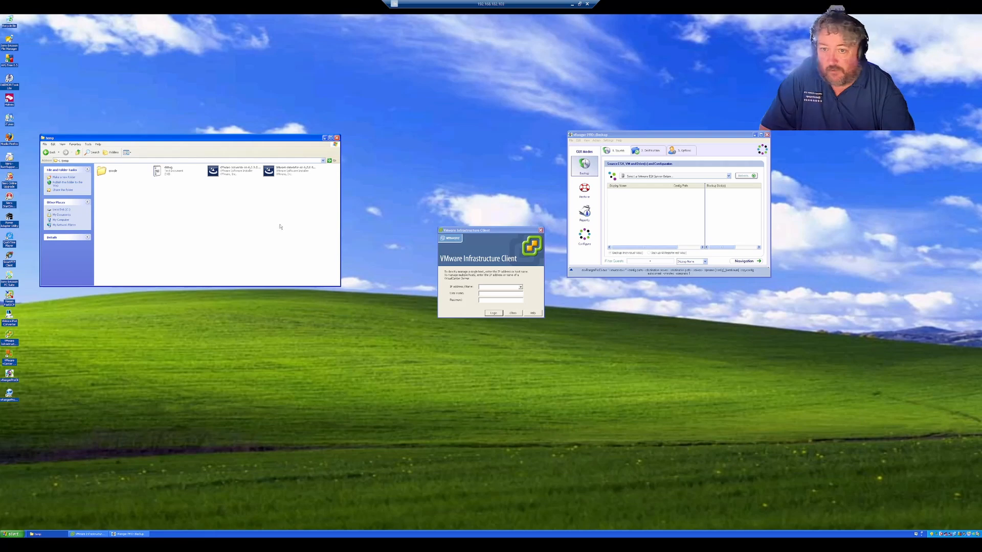
drag(255, 144, 259, 178)
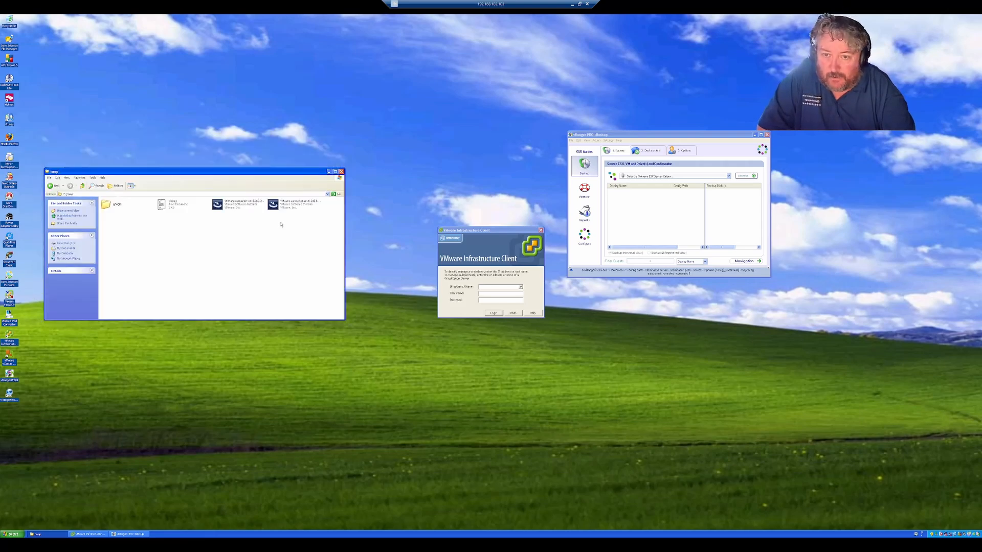
click(296, 204)
click(239, 209)
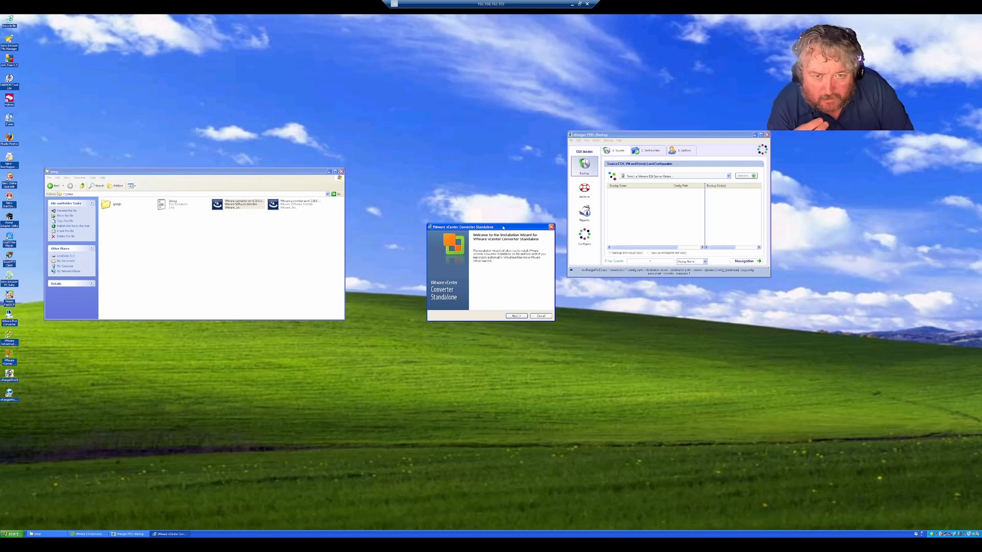
Step: Accept the license, keep default folder, setup type and experience settings, and start installing
drag(503, 228, 258, 290)
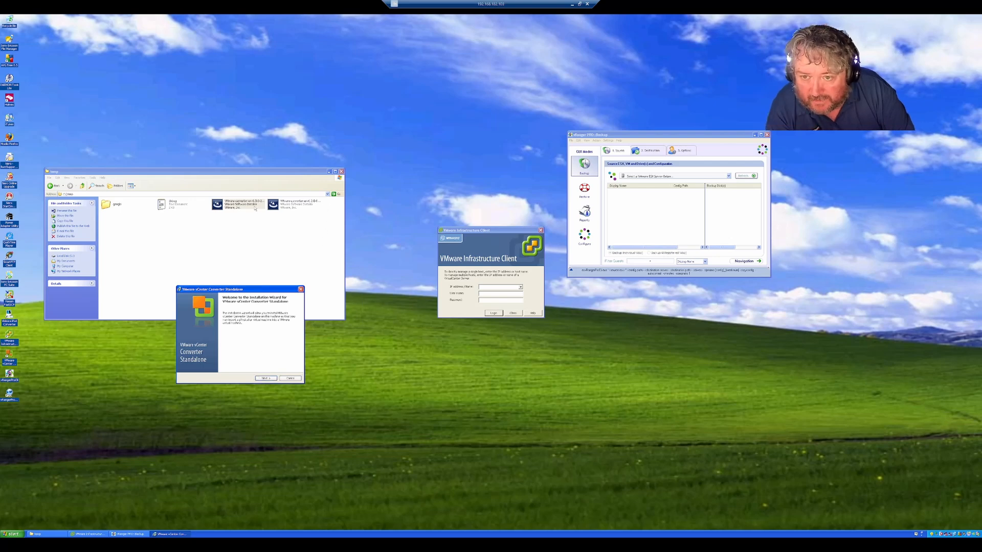
click(269, 380)
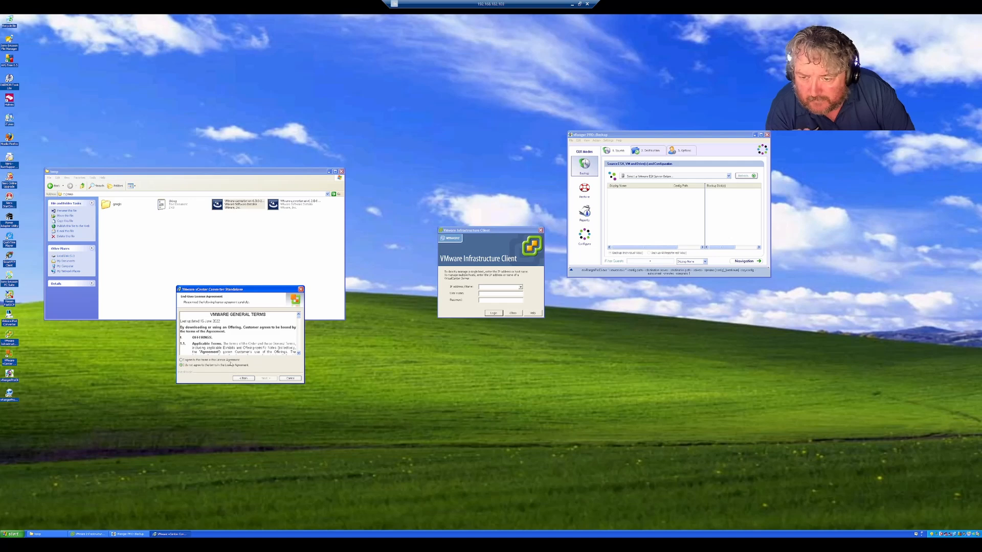
click(210, 360)
click(272, 380)
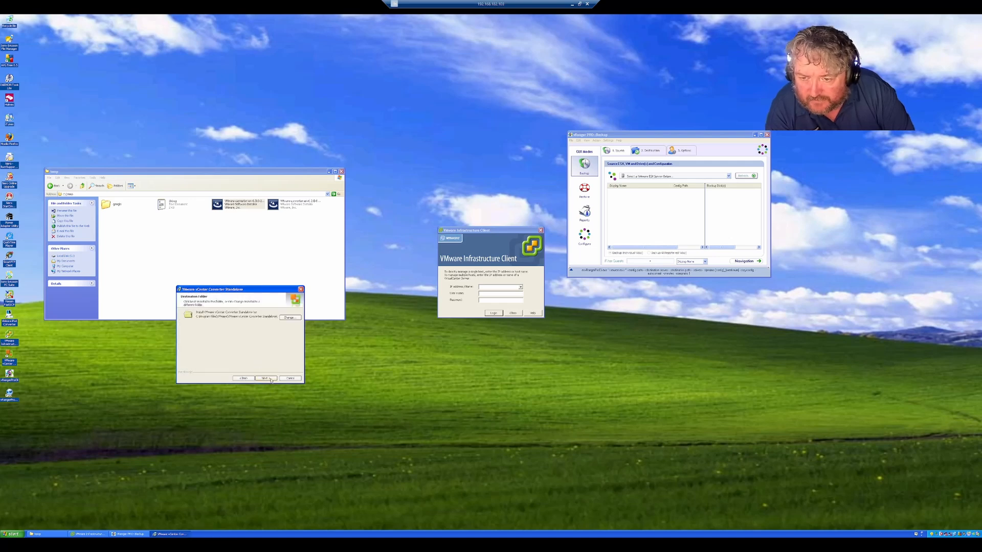
click(271, 380)
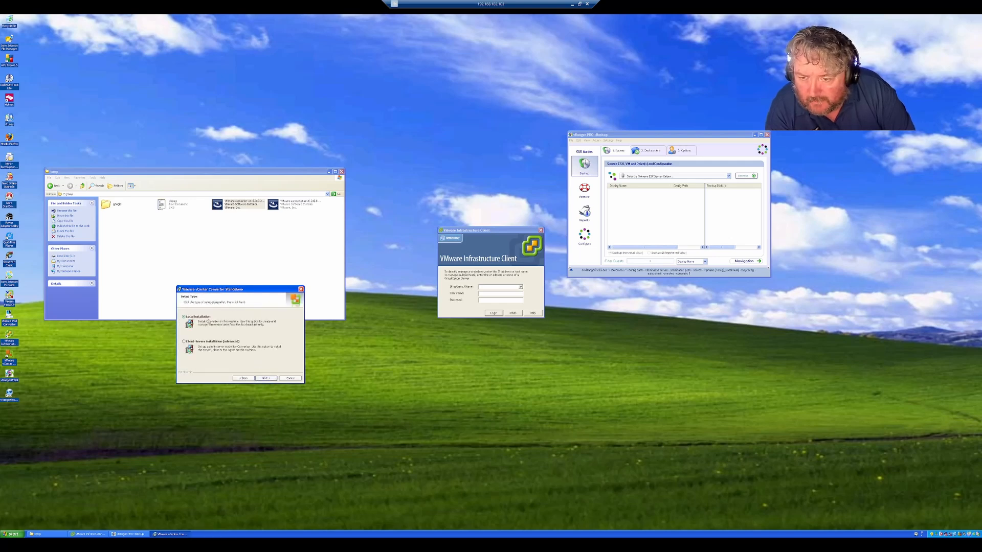
click(266, 379)
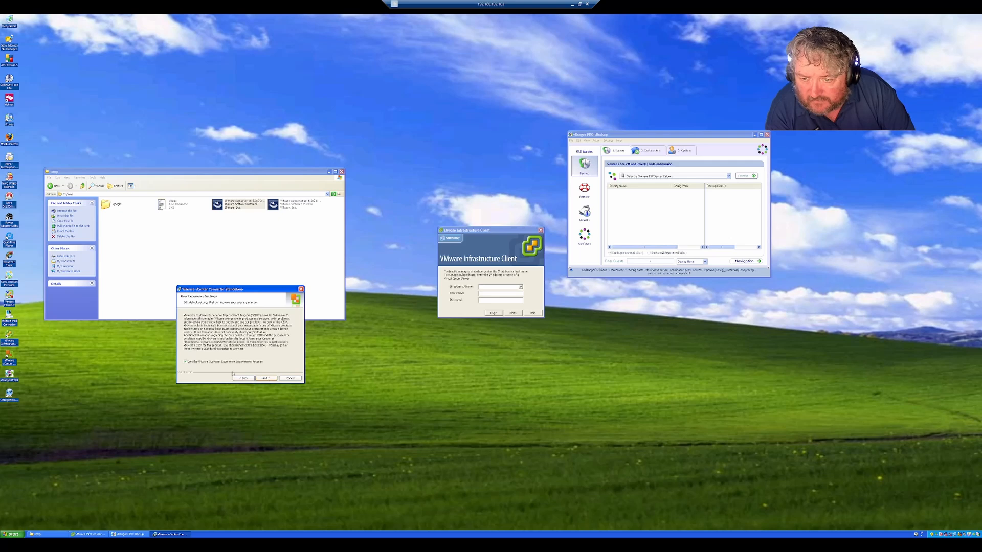
click(266, 378)
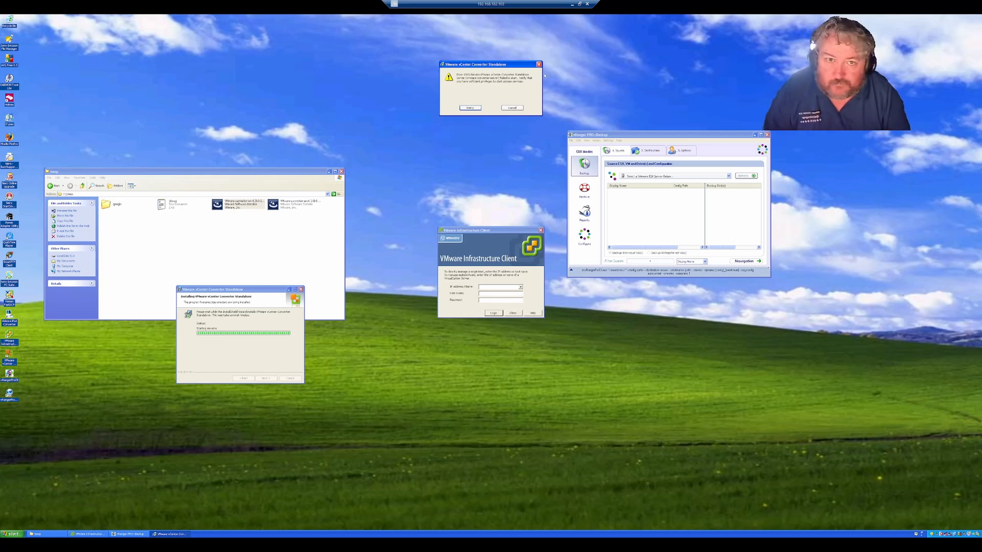
Step: Move the service error aside and open services.msc from the Run history
drag(513, 64, 246, 229)
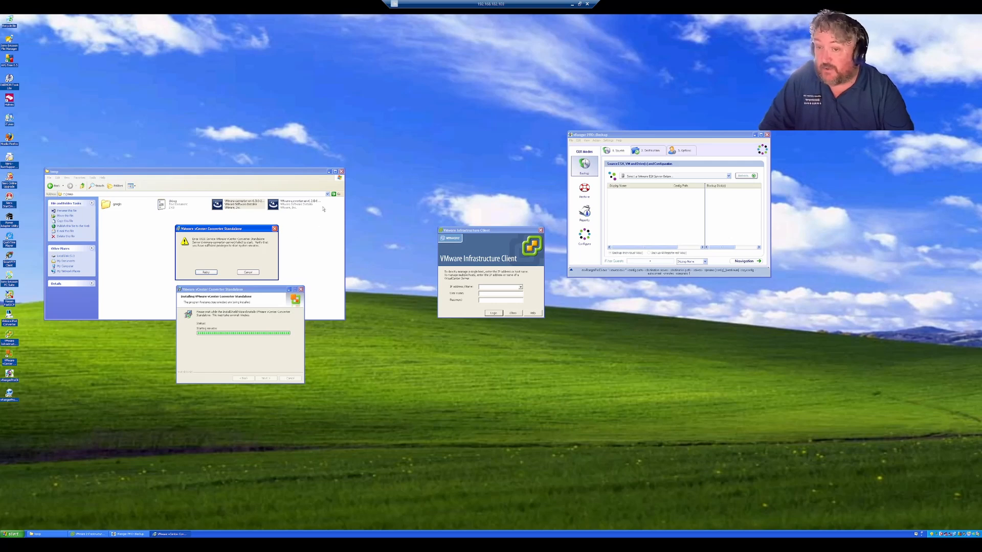
click(13, 534)
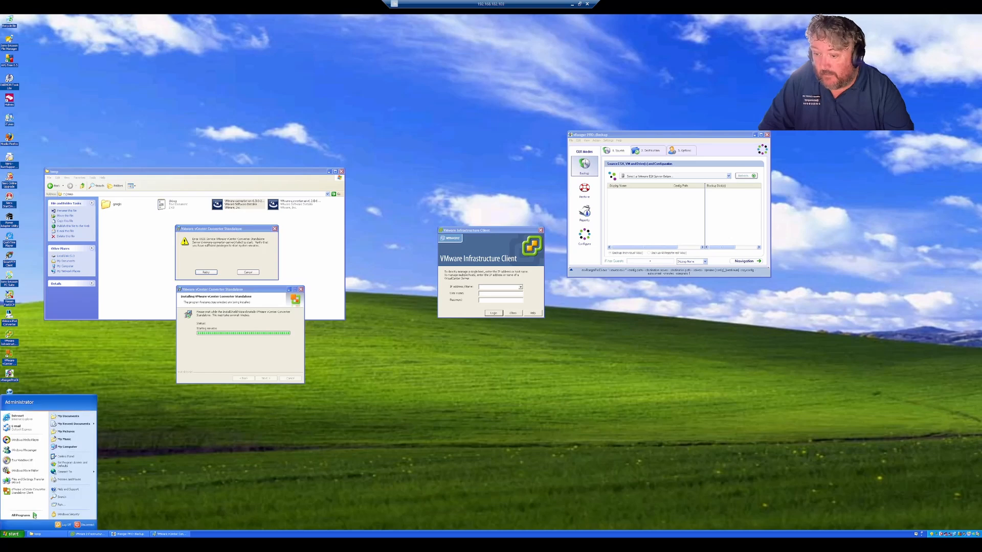
click(66, 506)
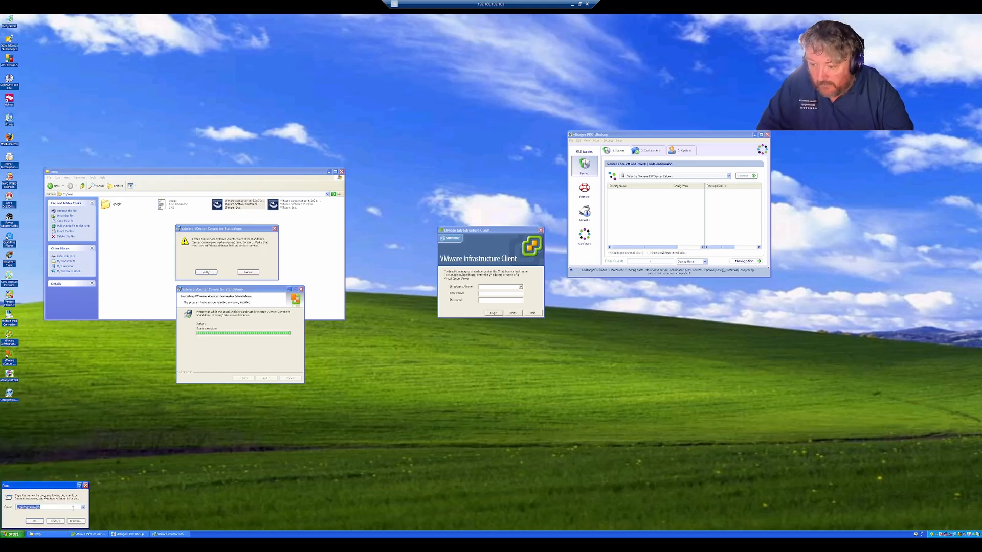
click(83, 507)
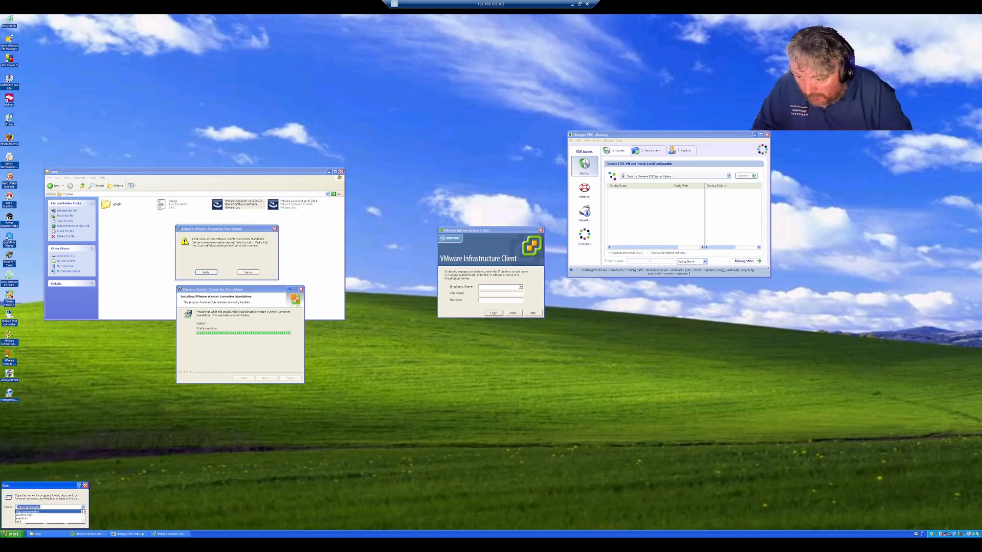
click(44, 518)
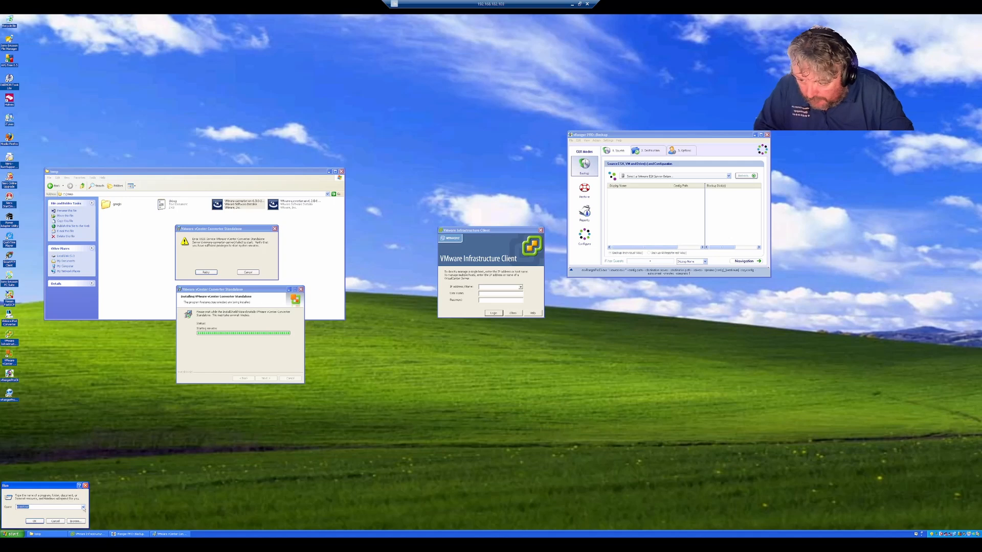
click(36, 521)
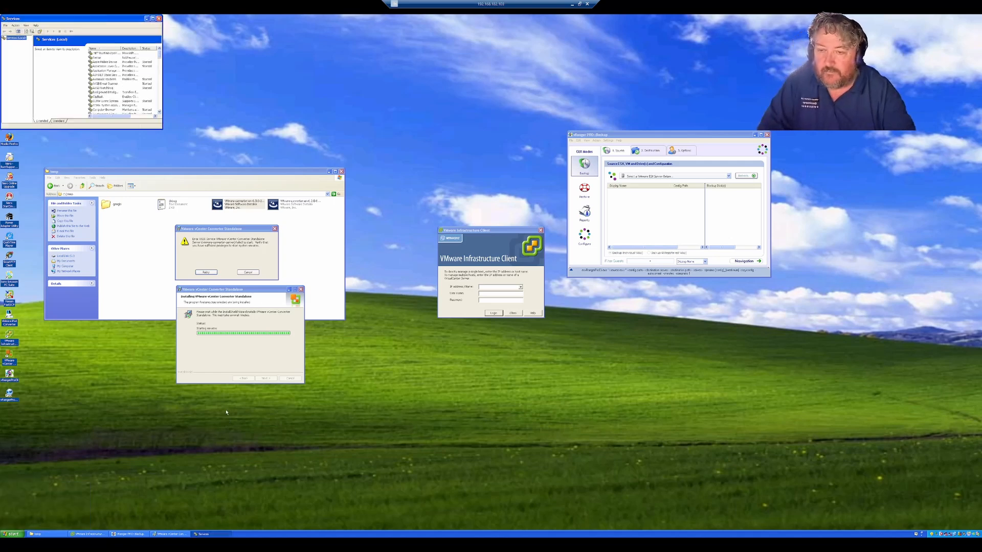
Step: Try starting the Converter worker service in Services, then cancel the failed installation
click(65, 121)
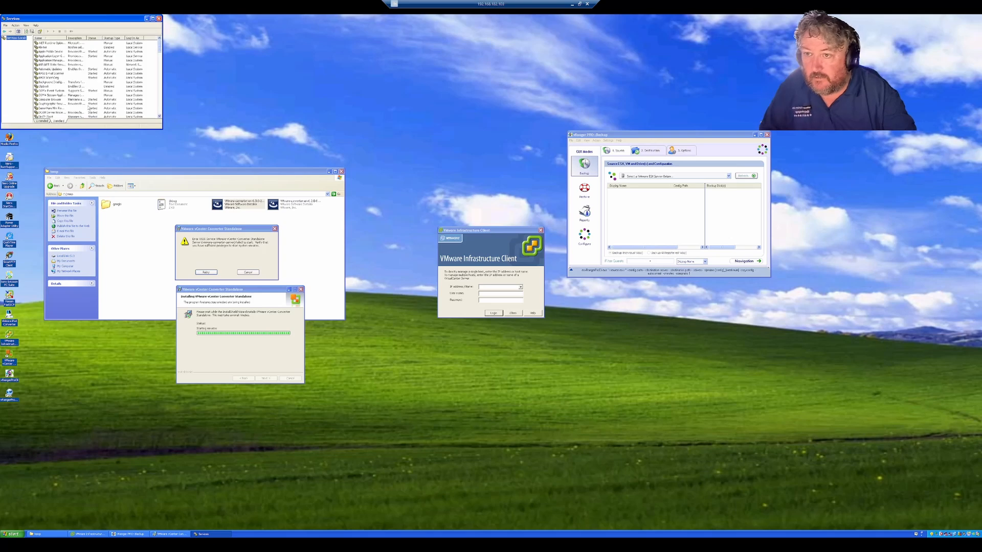
scroll(157, 113, down, 20)
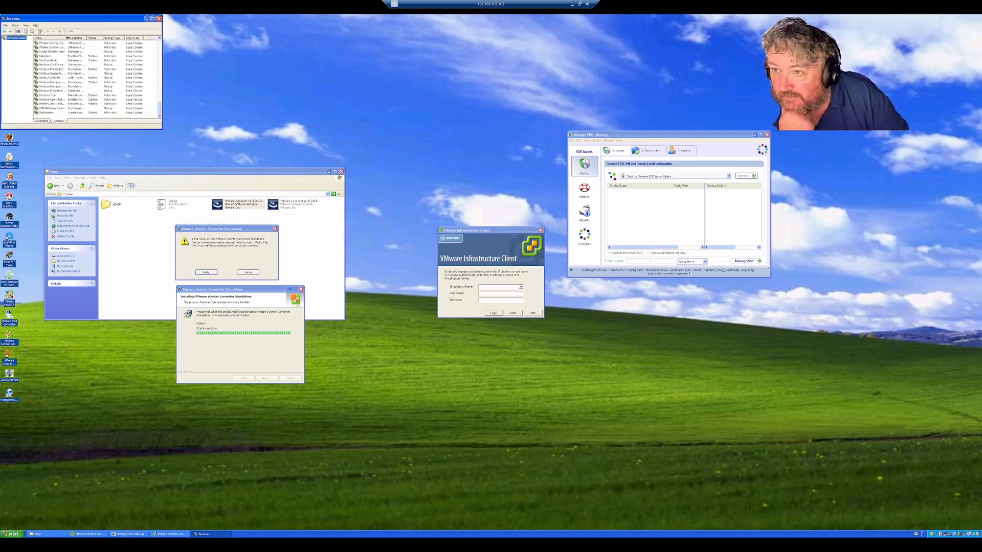
drag(66, 38, 92, 37)
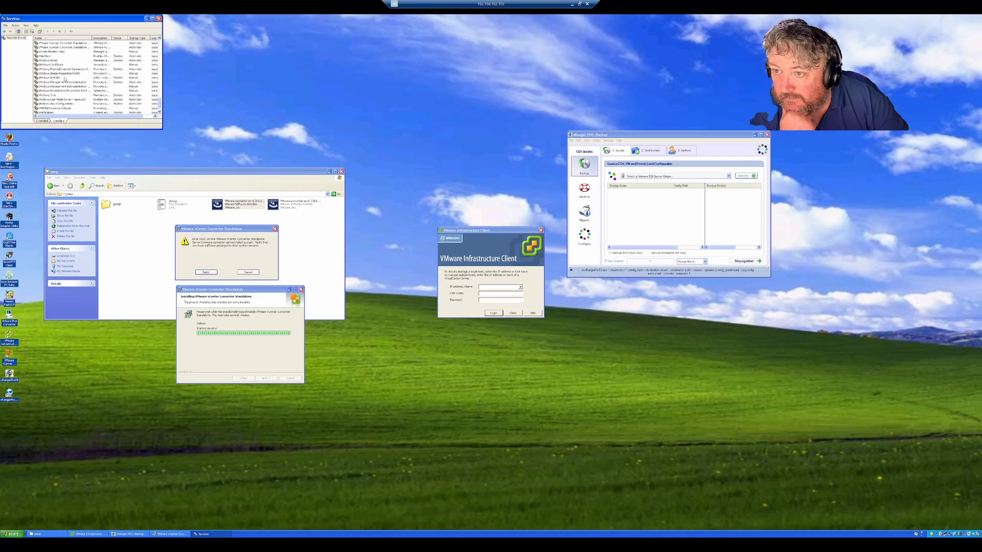
click(159, 38)
click(159, 38)
click(159, 38)
click(159, 38)
right_click(64, 63)
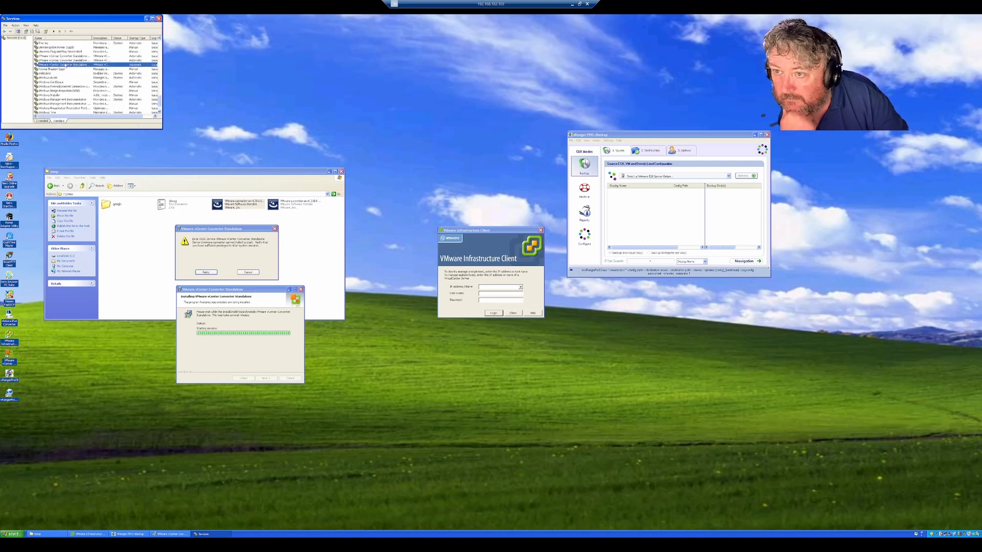
click(76, 65)
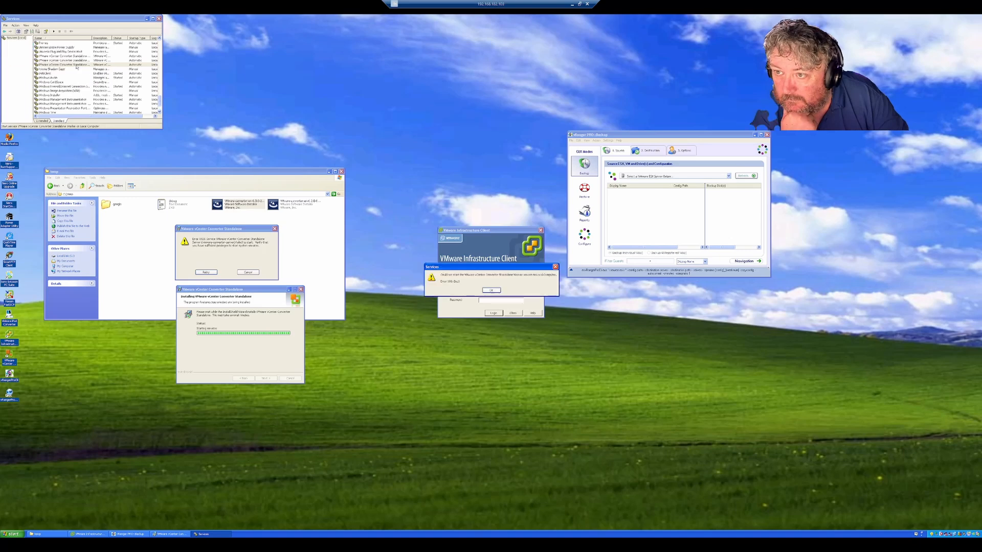
click(248, 272)
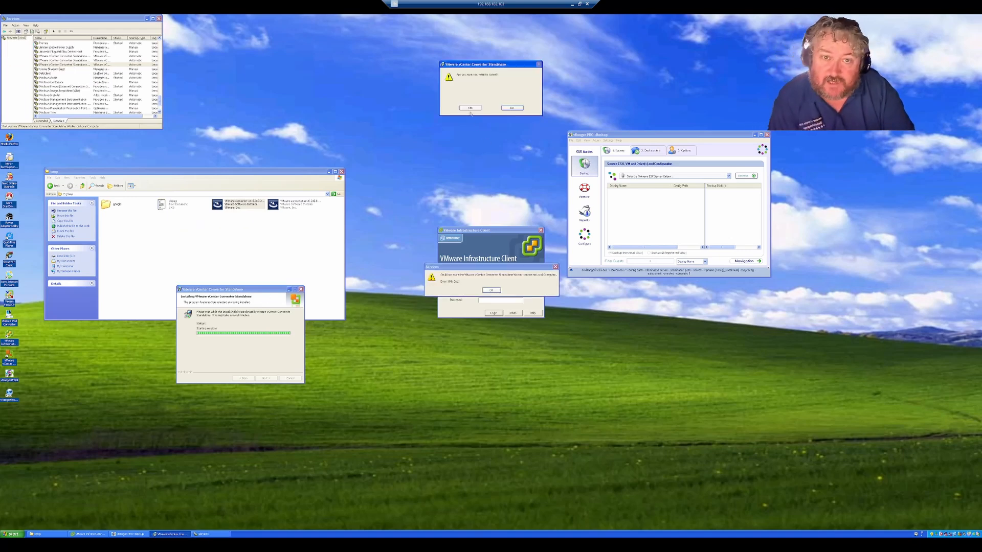
Step: Cancel the failed Converter install, finish the wizard, dismiss the service error and close Services
click(469, 108)
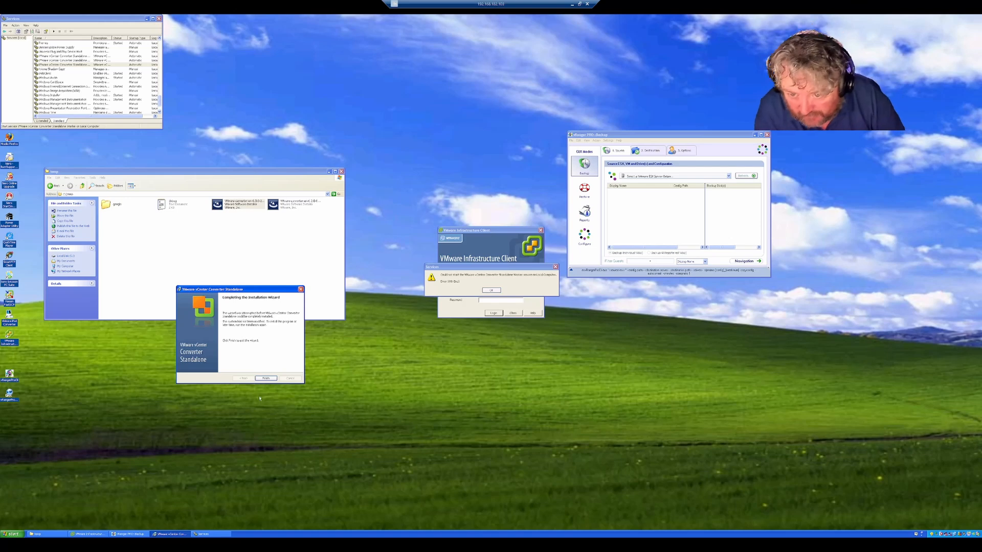
click(274, 379)
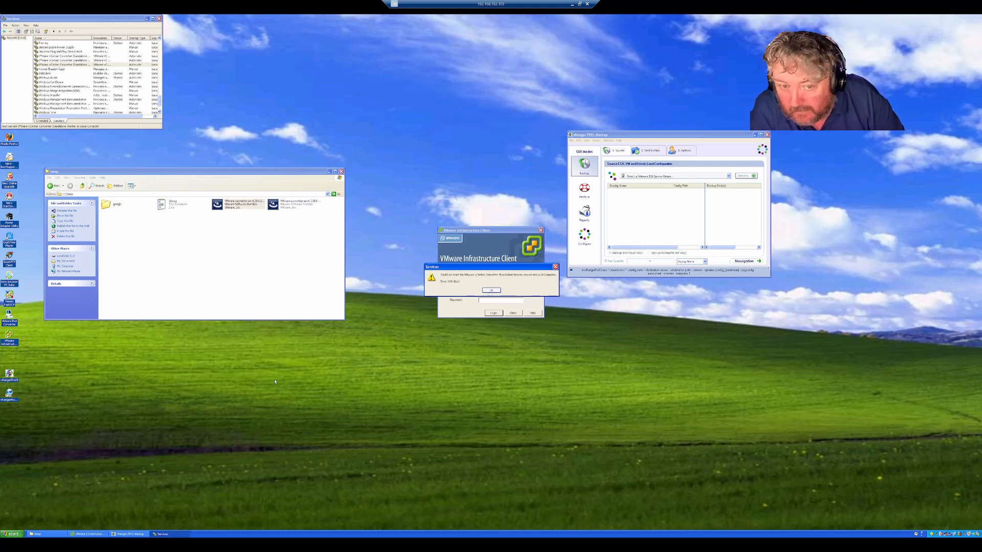
click(488, 290)
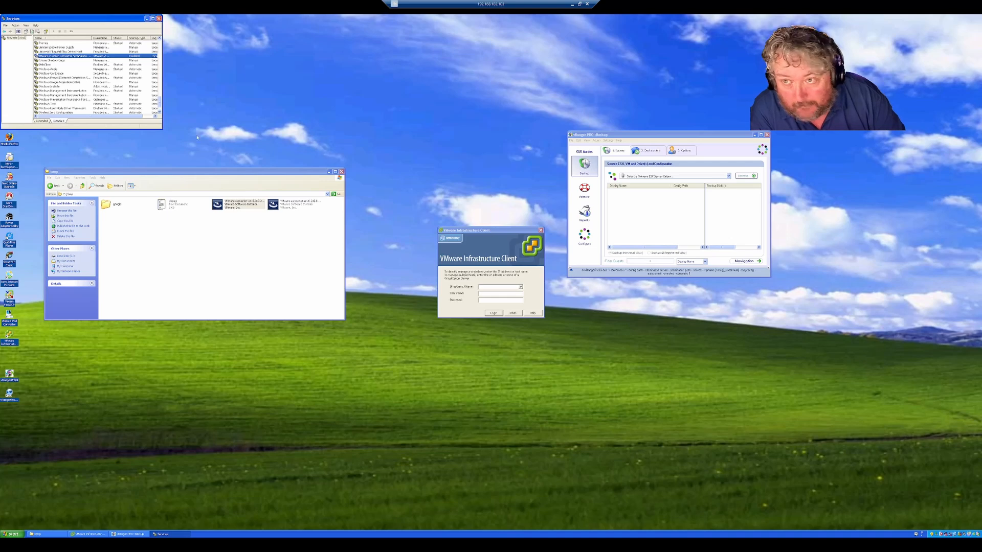
click(158, 20)
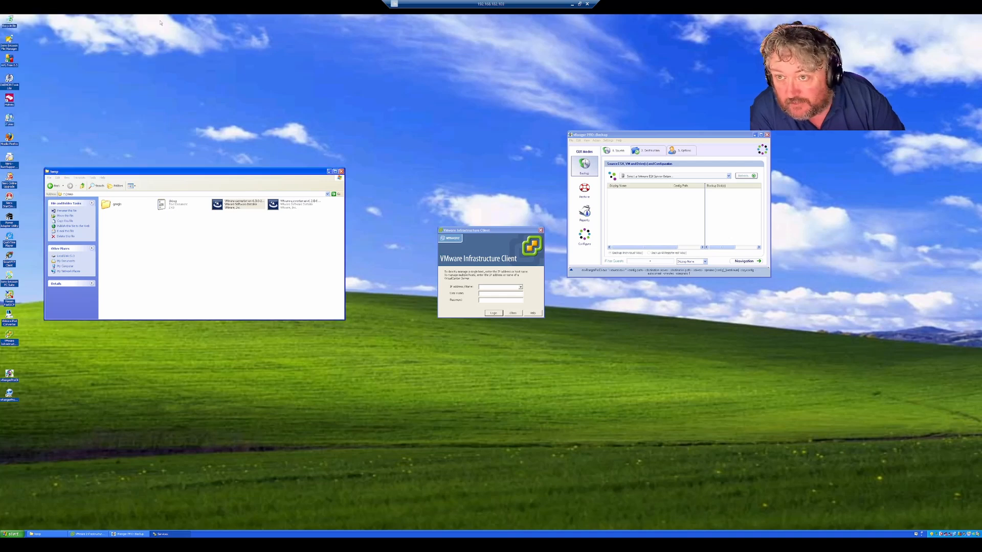
Step: Run the other Converter installer file from the temp folder to reach its welcome page
double_click(286, 207)
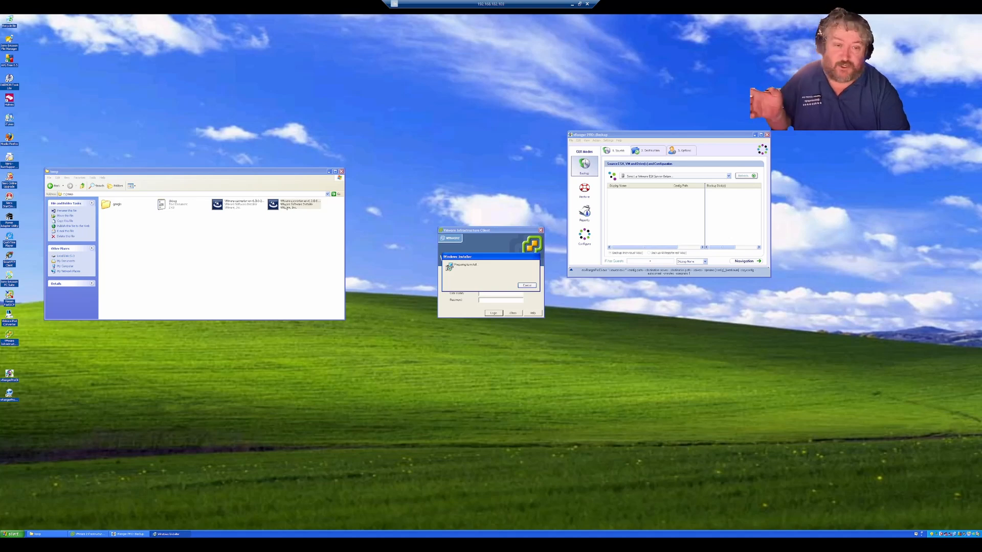
click(286, 207)
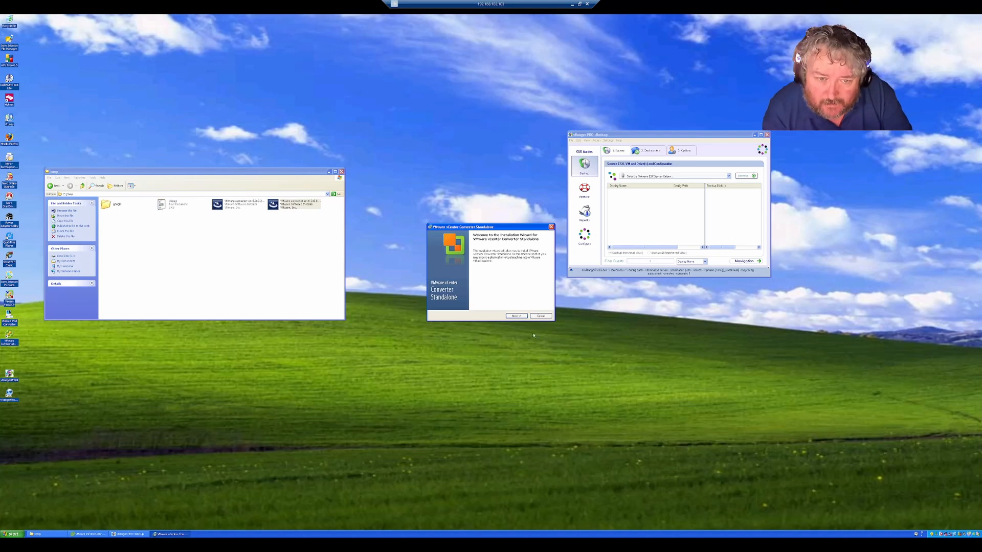
Step: Accept the patent and license agreements, keep Local installation, and install Converter
click(516, 316)
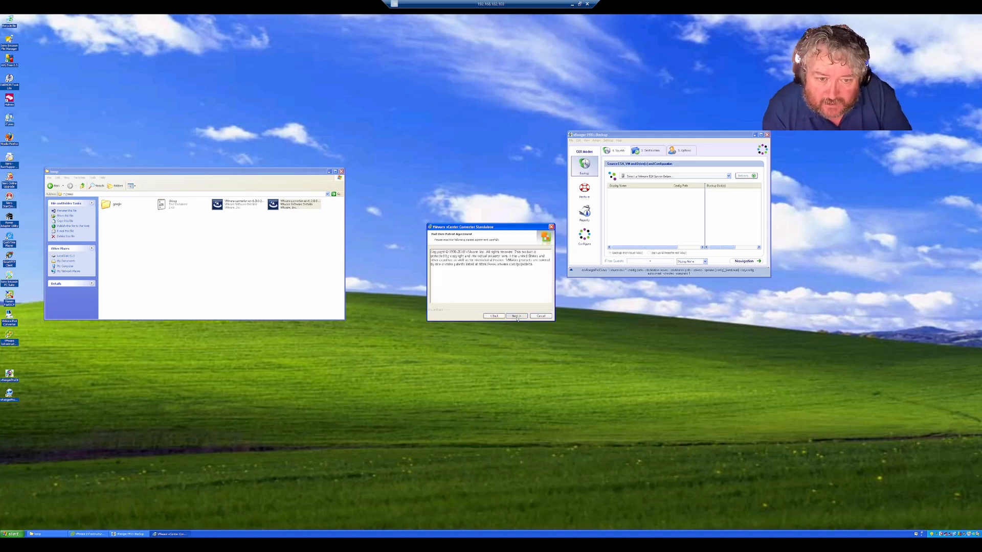
click(516, 316)
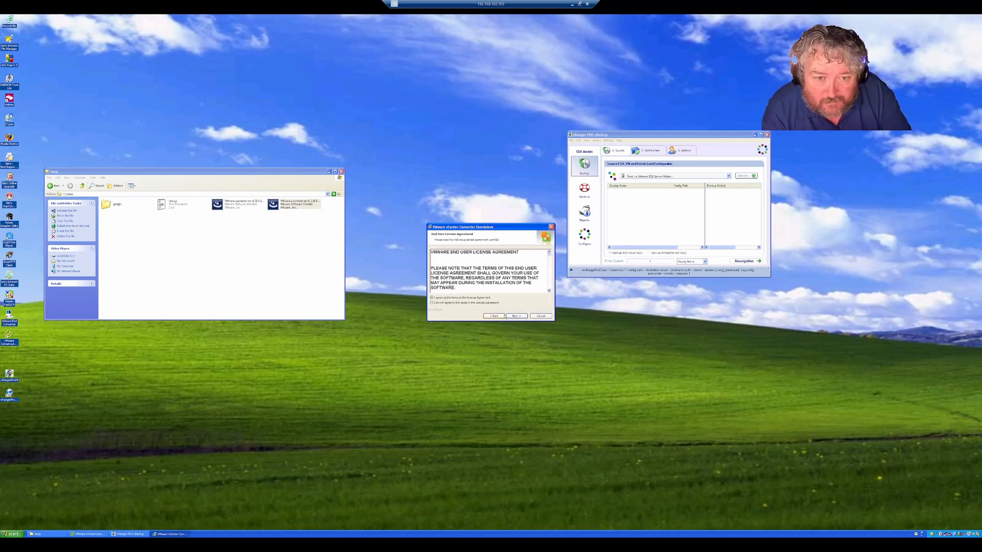
click(514, 316)
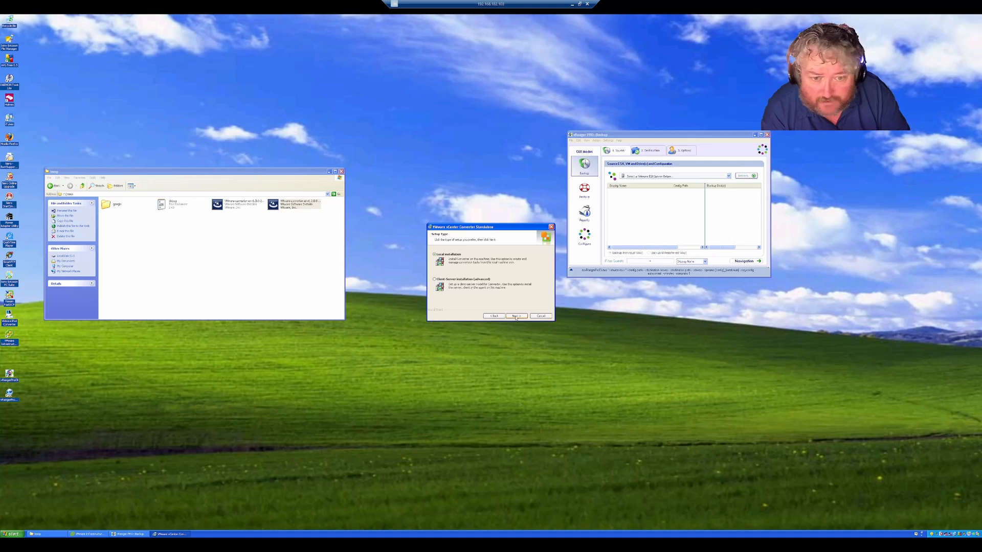
click(516, 316)
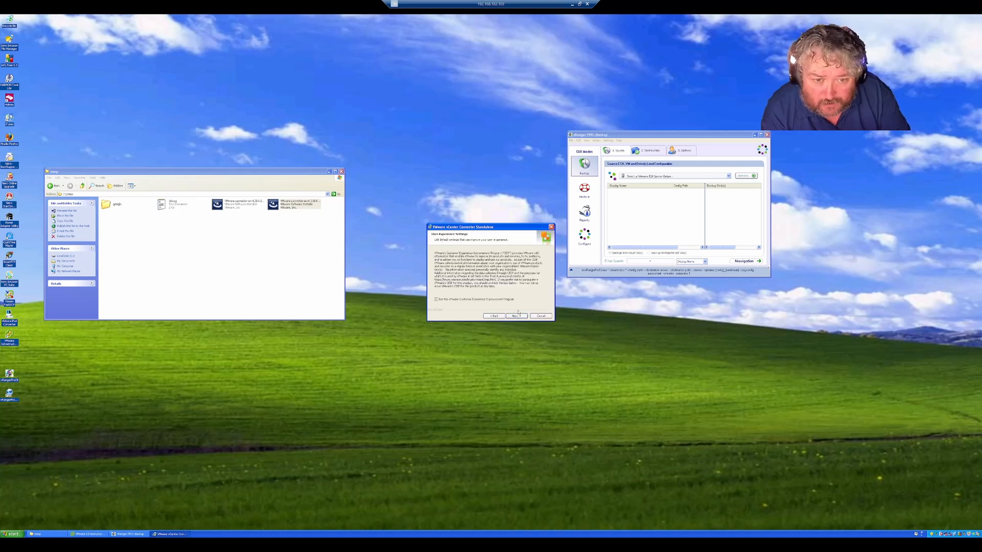
click(516, 316)
click(516, 316)
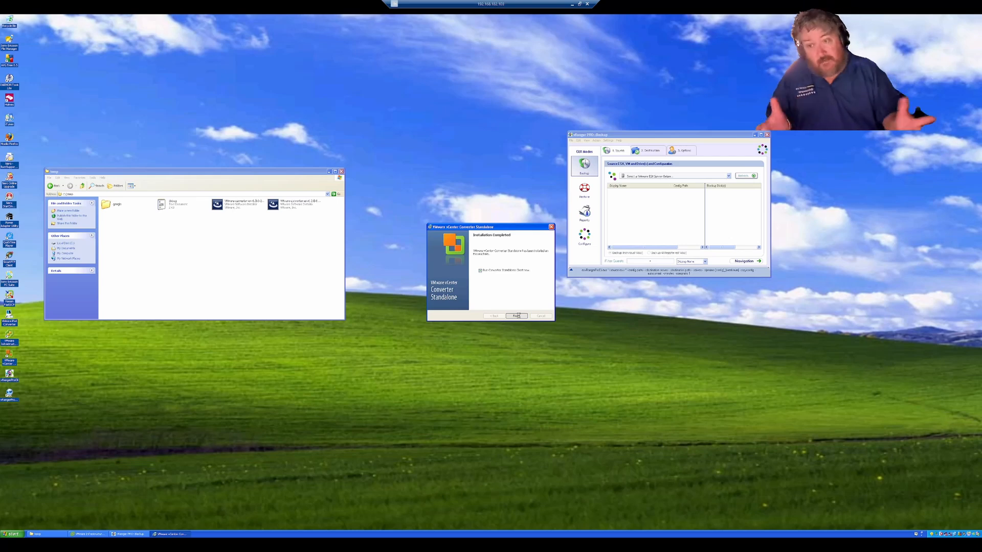
Step: Finish setup with 'Run vCenter Converter Standalone Client now' checked to launch the client
click(518, 316)
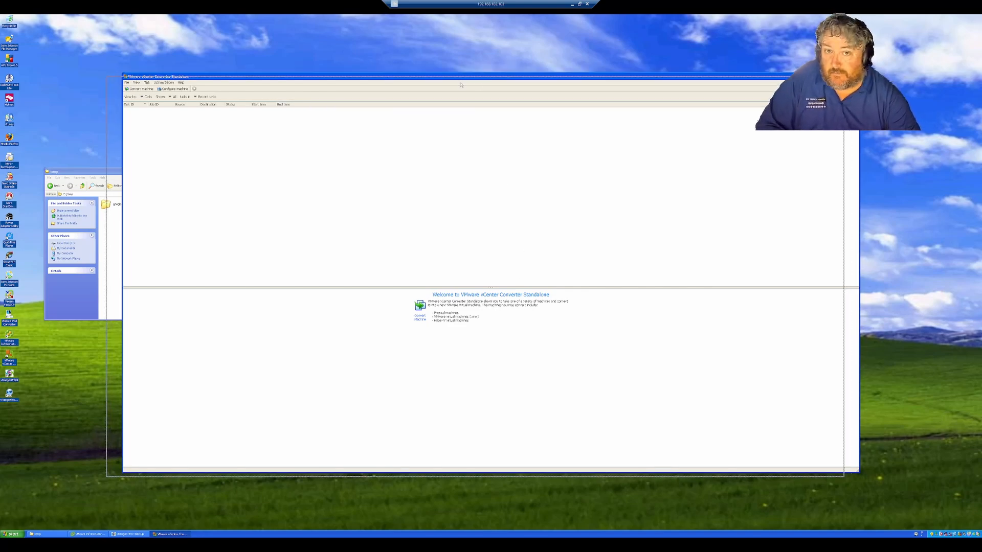
Step: Convert this powered-on local machine, entering the vCenter server address and login credentials as destination
drag(467, 80, 442, 96)
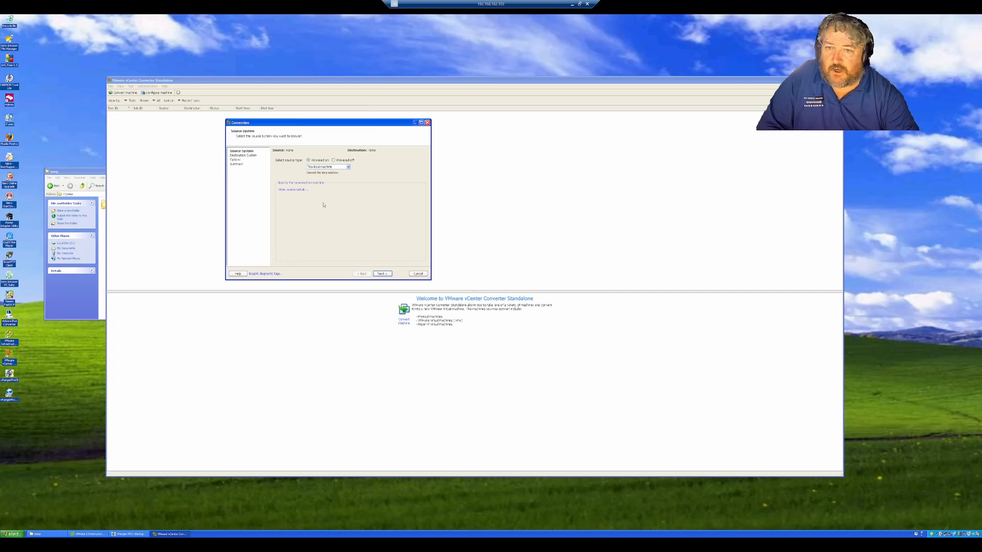
click(380, 274)
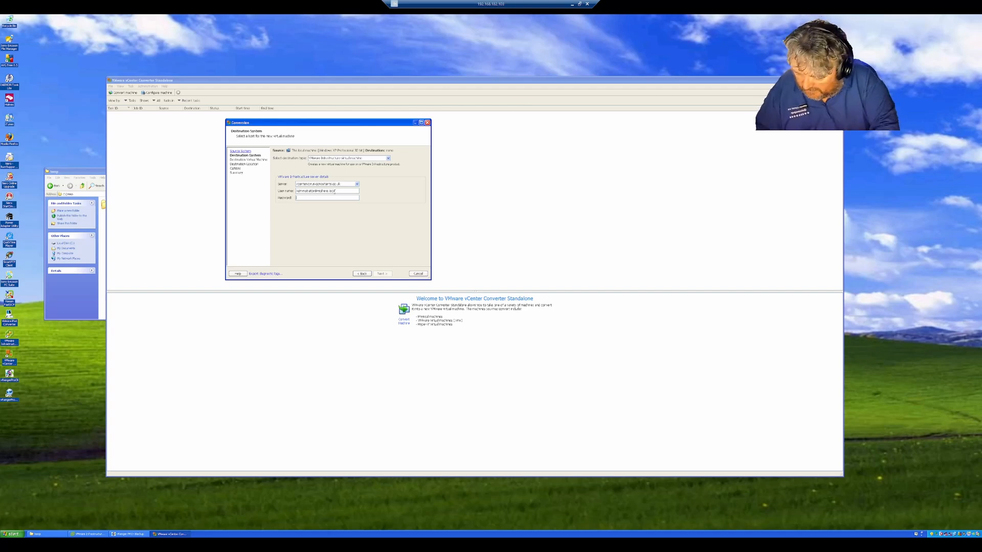
text(p)
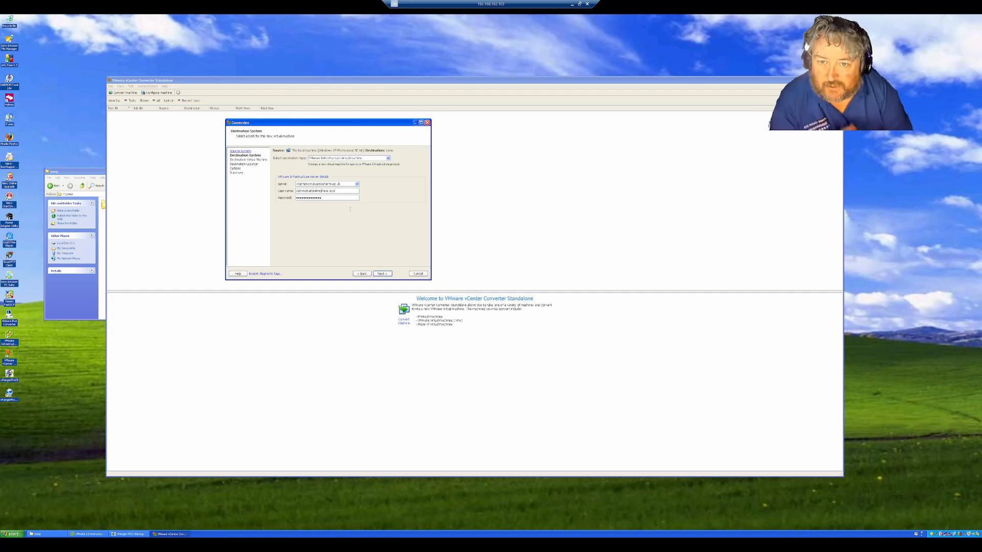
click(386, 276)
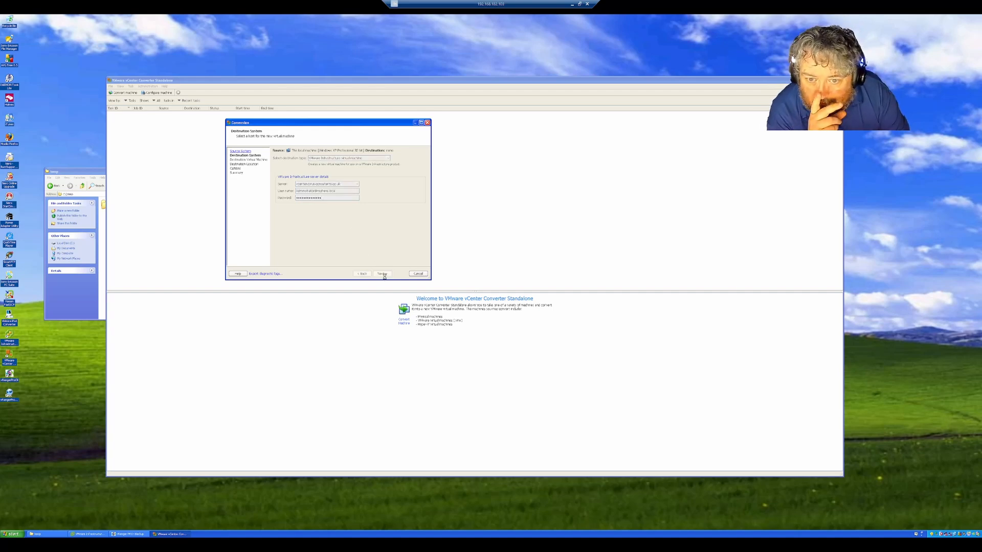
Step: Ignore the certificate warning and append '-XXXX' to the new VM's name
click(343, 217)
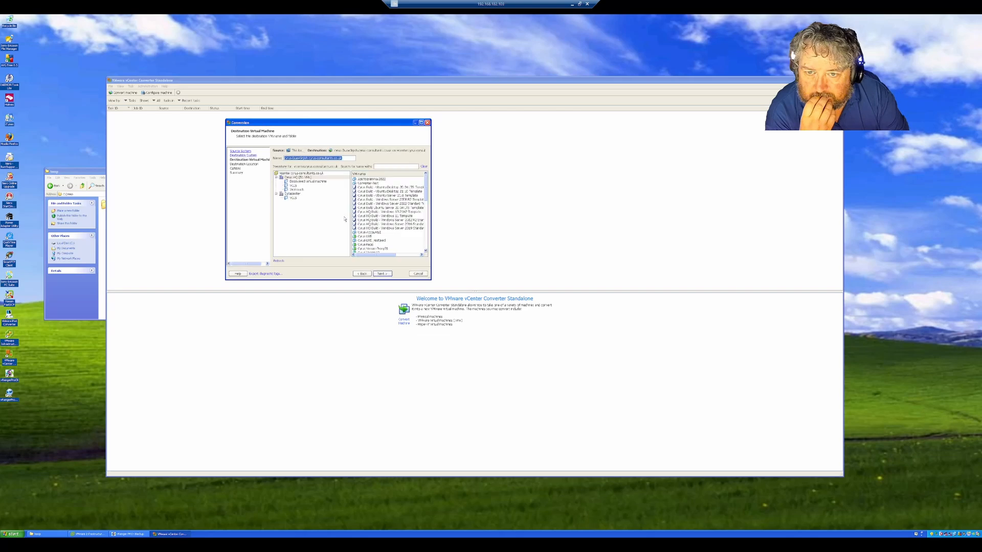
click(307, 158)
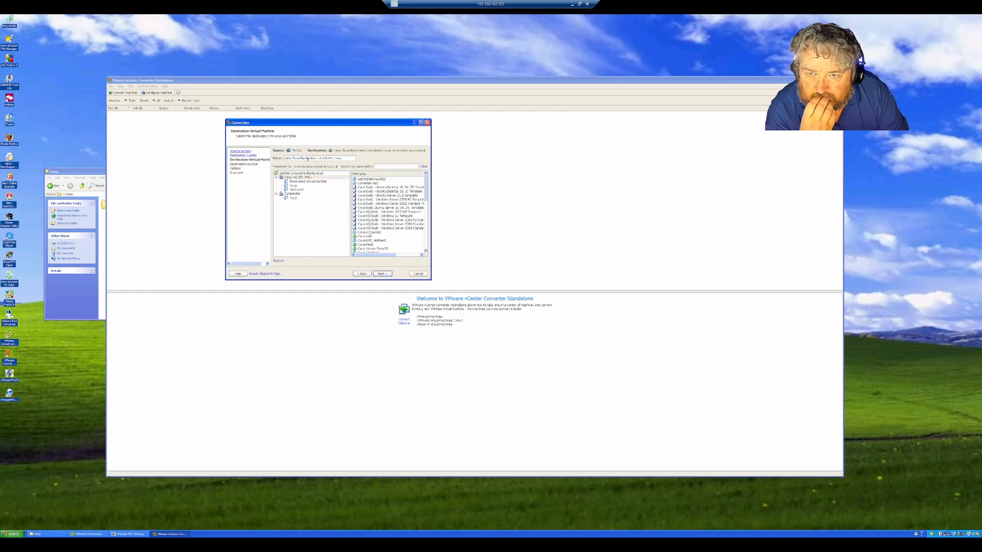
text(-XXXX)
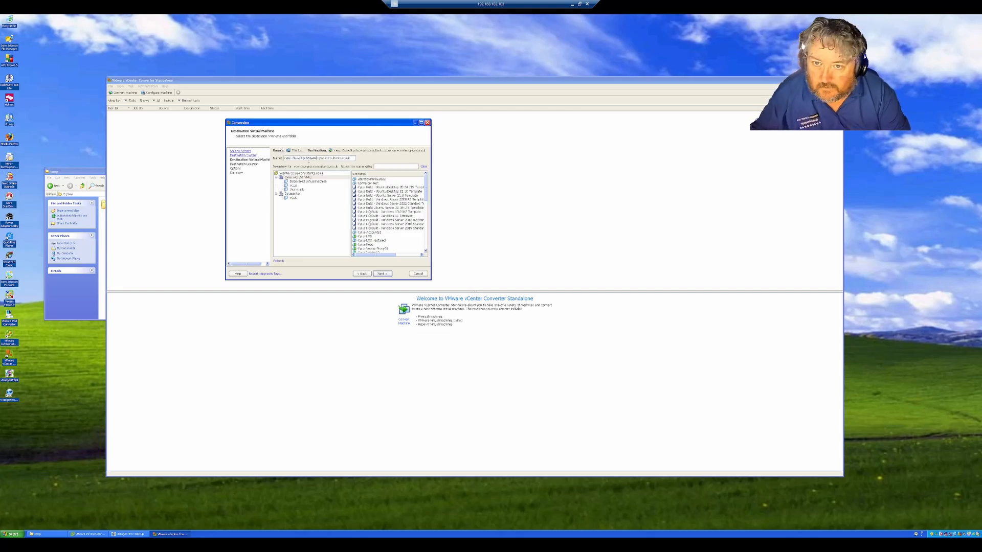
click(387, 275)
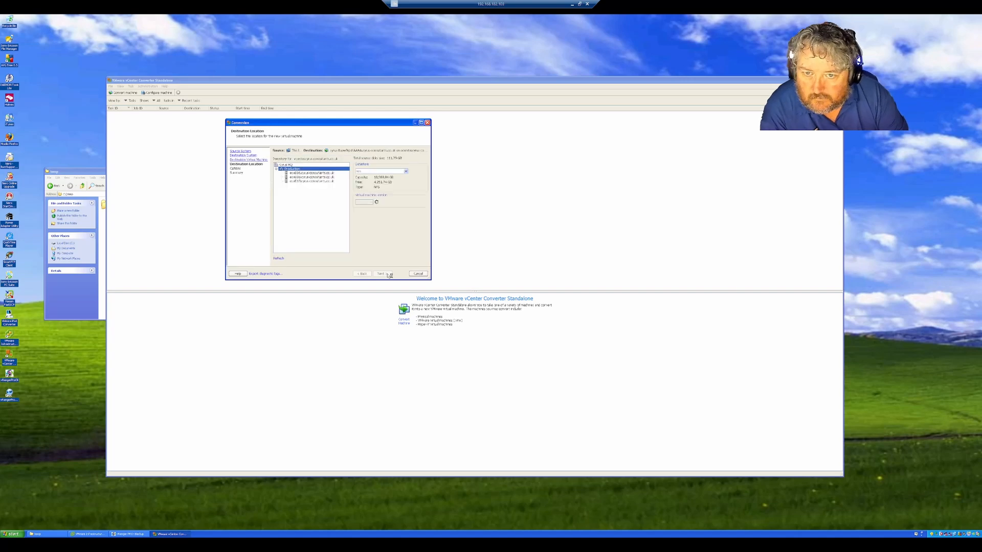
Step: Place the new virtual machine on vsanDatastore
click(405, 171)
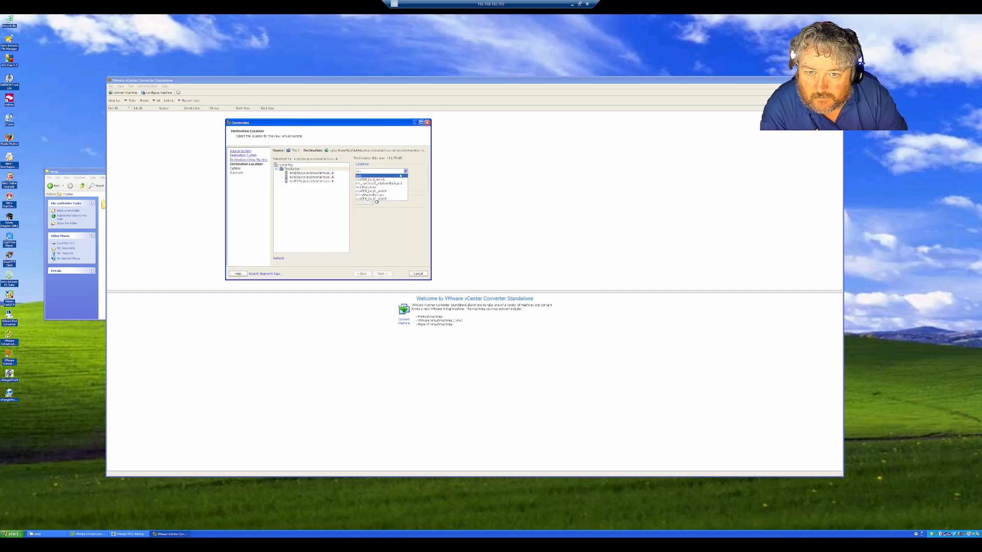
click(366, 187)
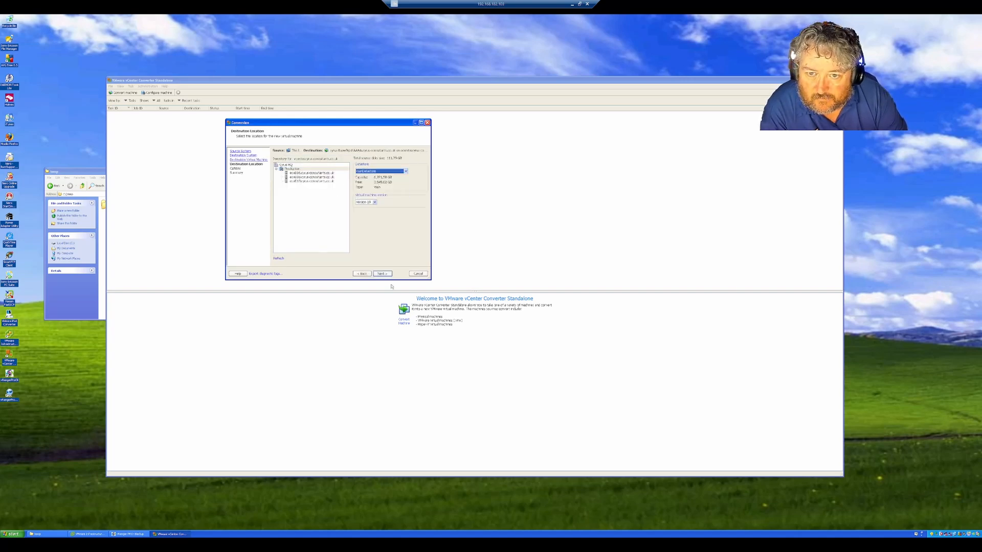
click(385, 274)
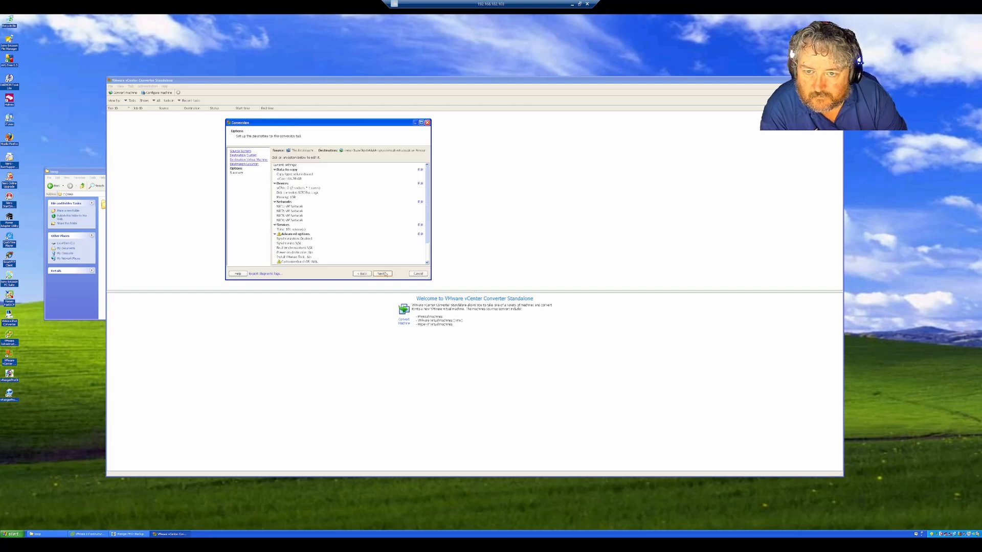
Step: Set data copy to 'Select volumes to copy' with a 28.67 GB destination volume, then review Summary
click(385, 274)
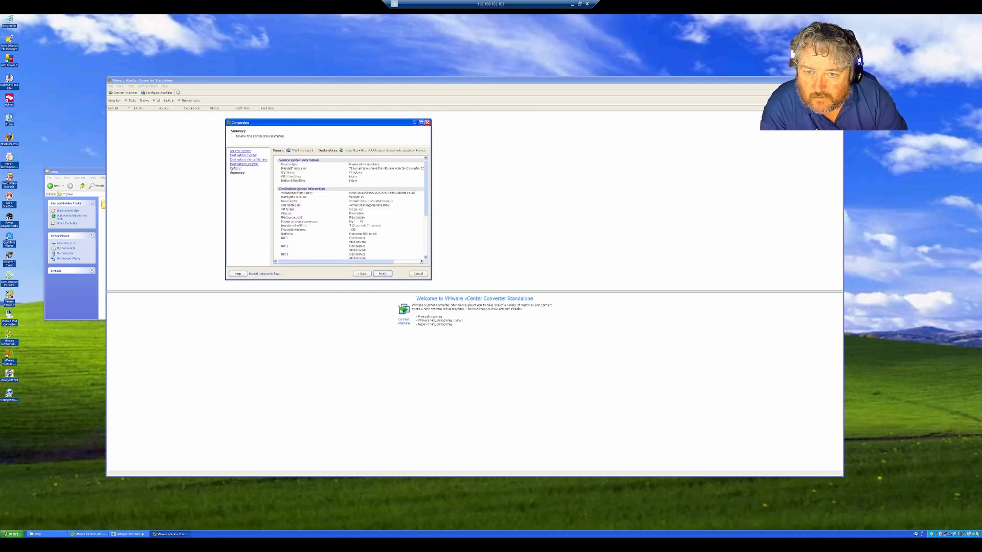
click(361, 273)
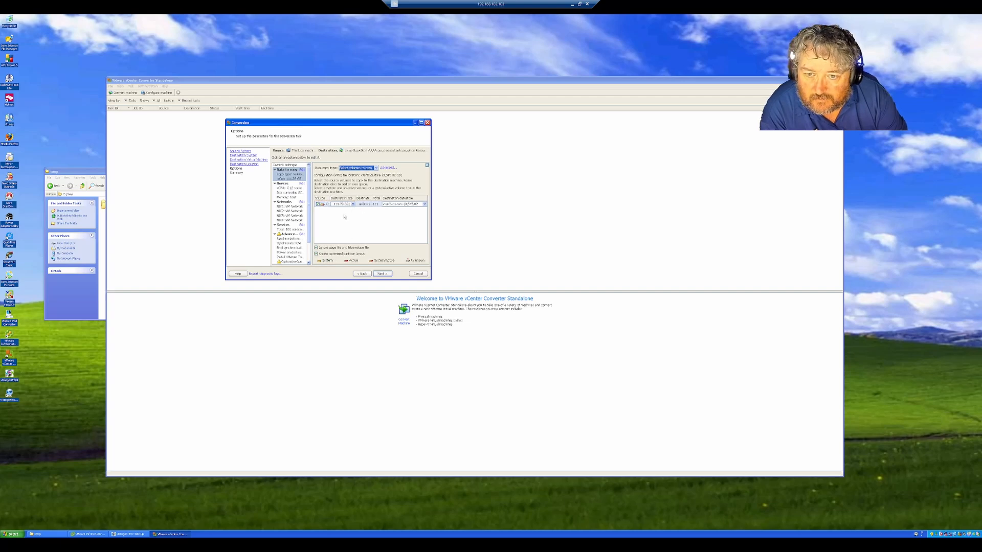
click(376, 167)
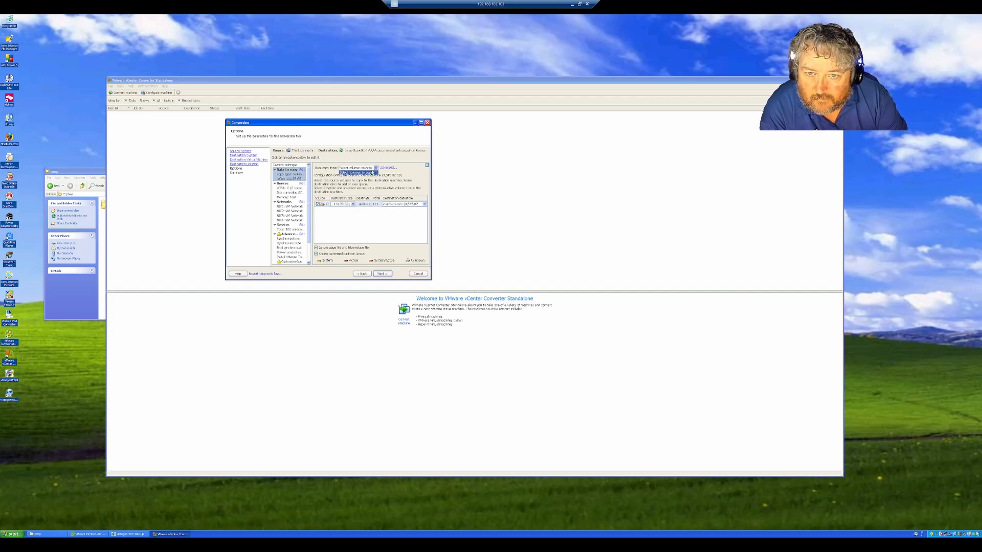
click(374, 172)
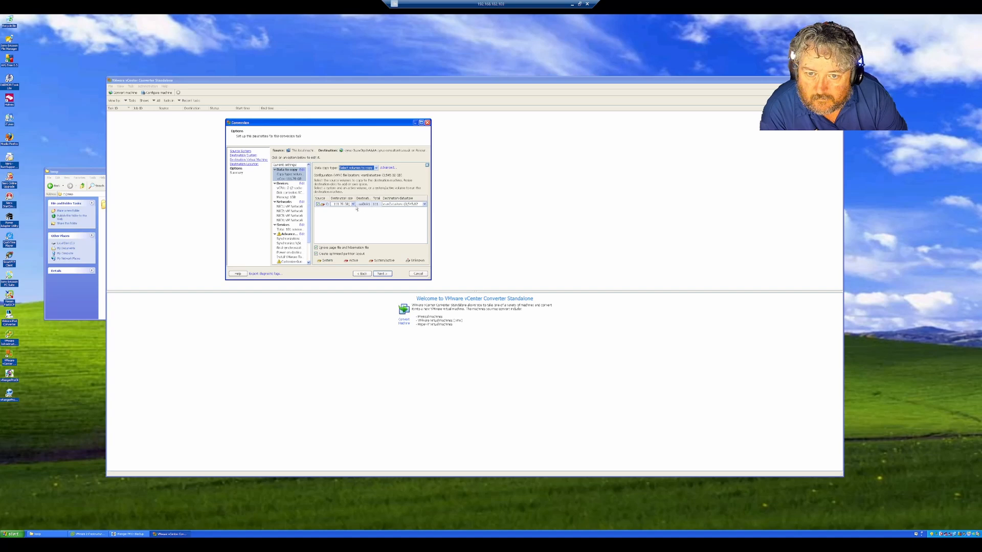
click(352, 204)
click(352, 205)
click(350, 212)
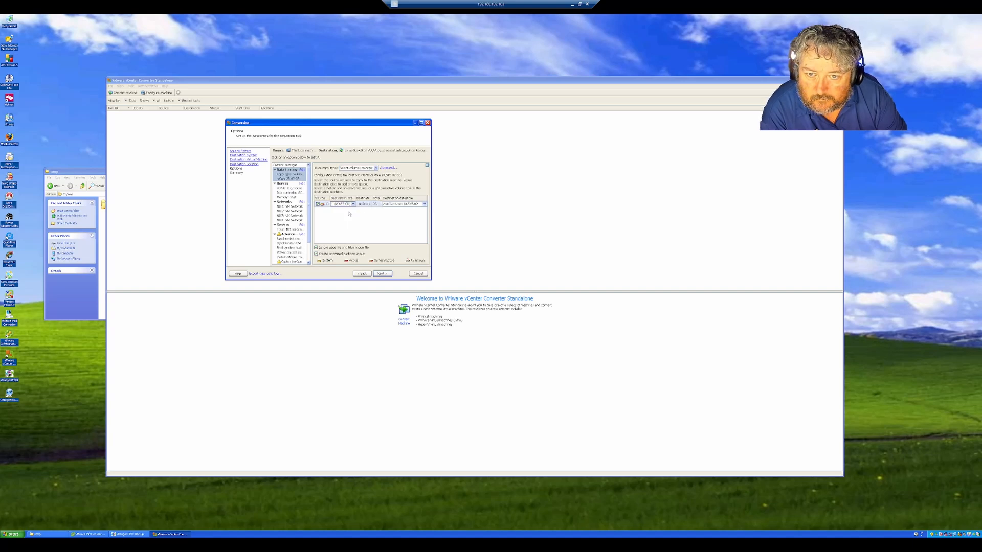
click(382, 274)
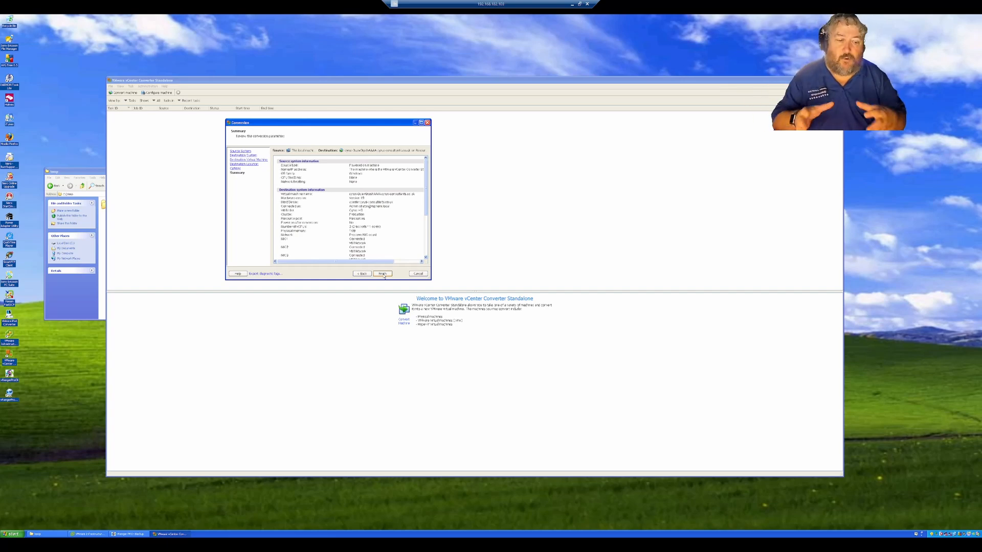
Step: Start the conversion job and select it in the task list to view progress
click(382, 274)
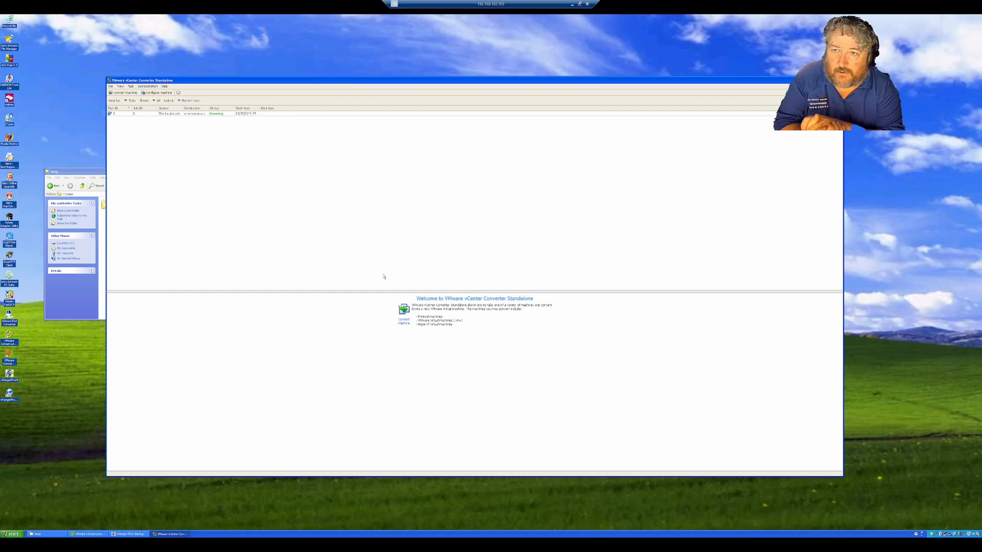
click(185, 114)
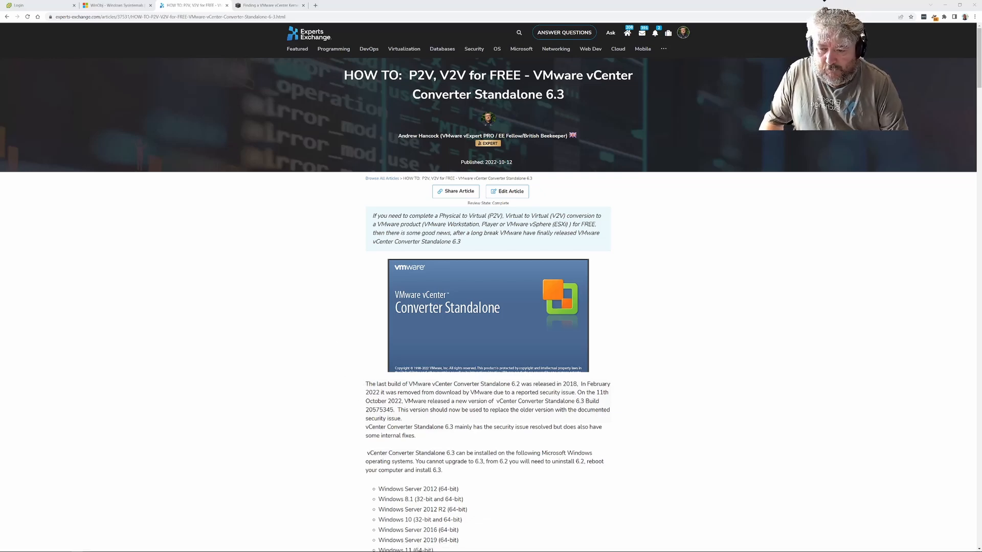
Step: Check the remote Converter session, then return to the Experts Exchange Converter 6.3 article
click(136, 547)
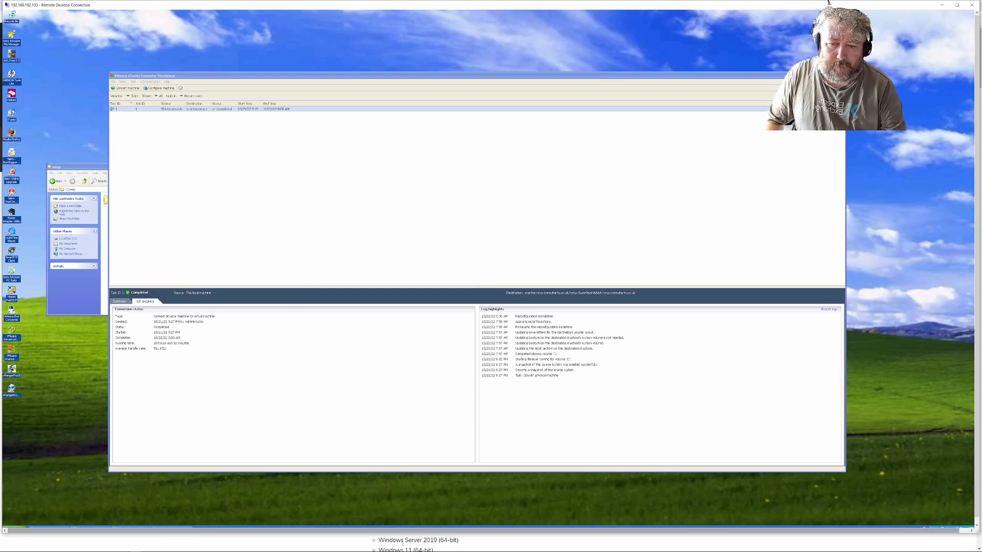
click(375, 538)
scroll(322, 429, down, 5)
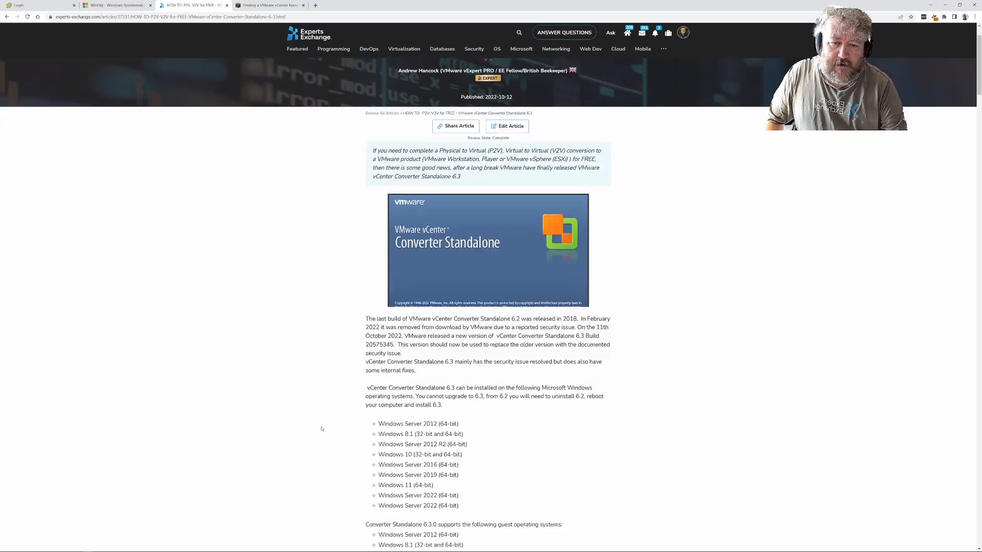
scroll(322, 429, down, 10)
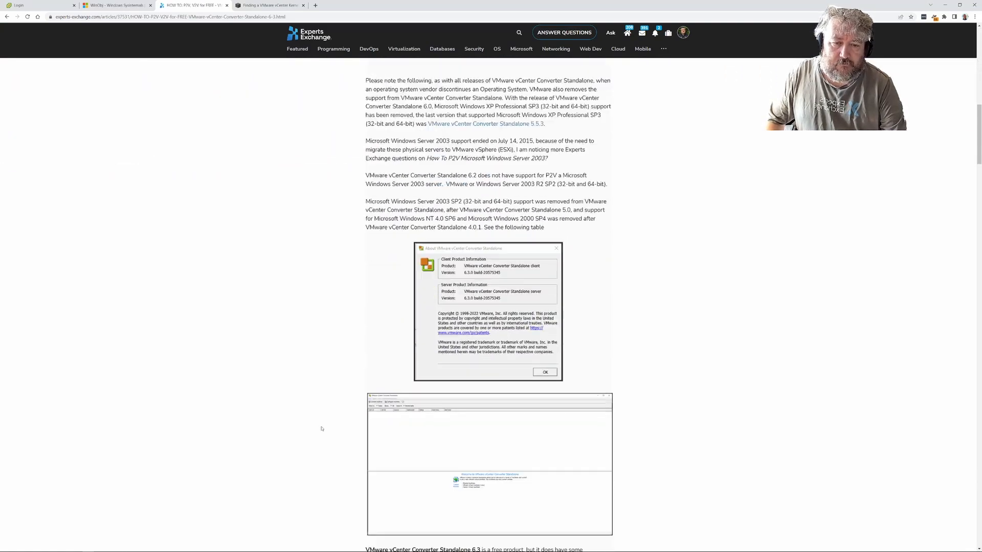
scroll(322, 428, down, 4)
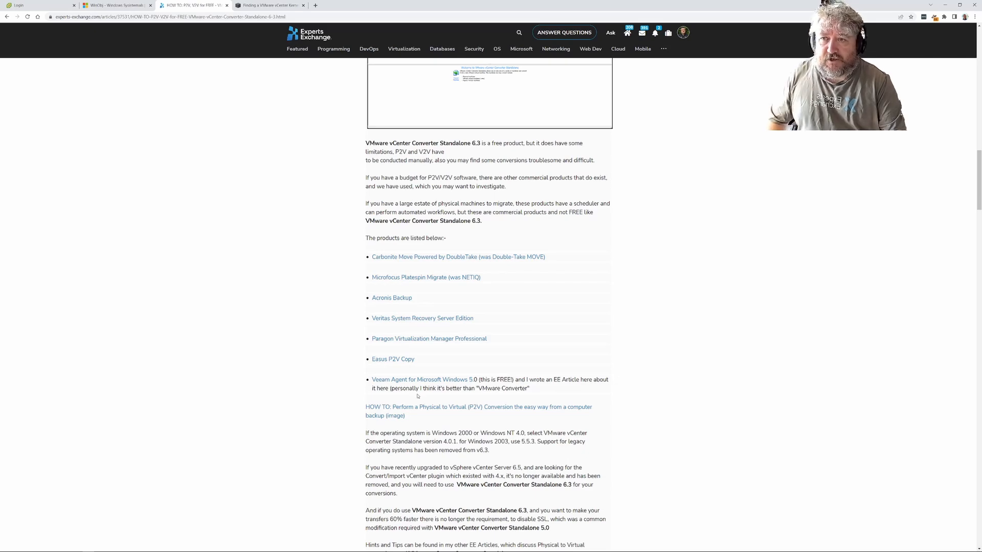
scroll(452, 314, up, 12)
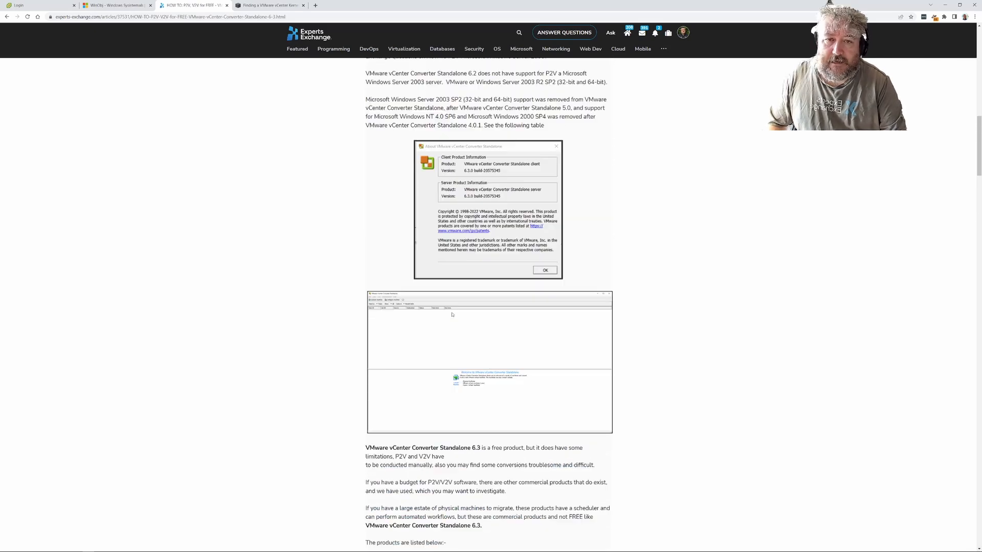
scroll(452, 314, up, 7)
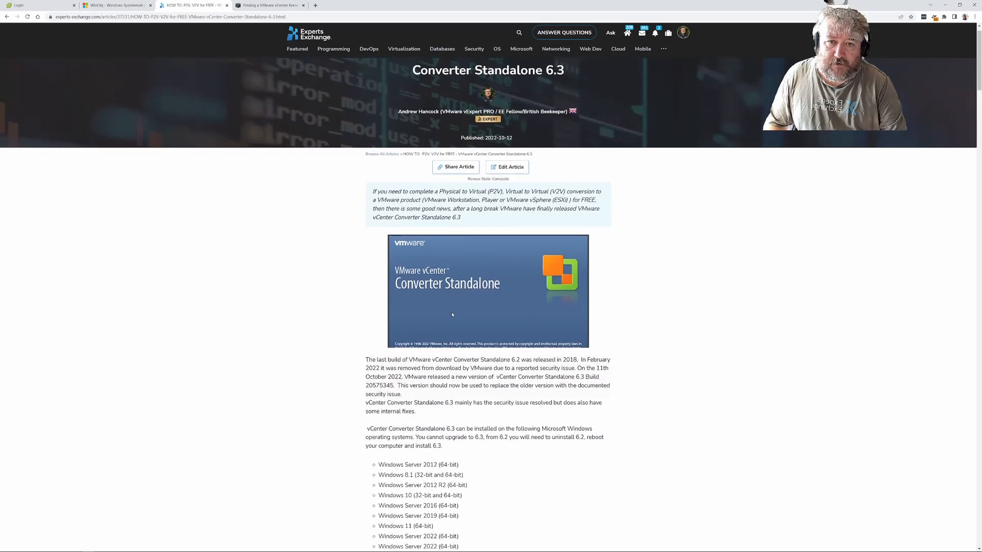